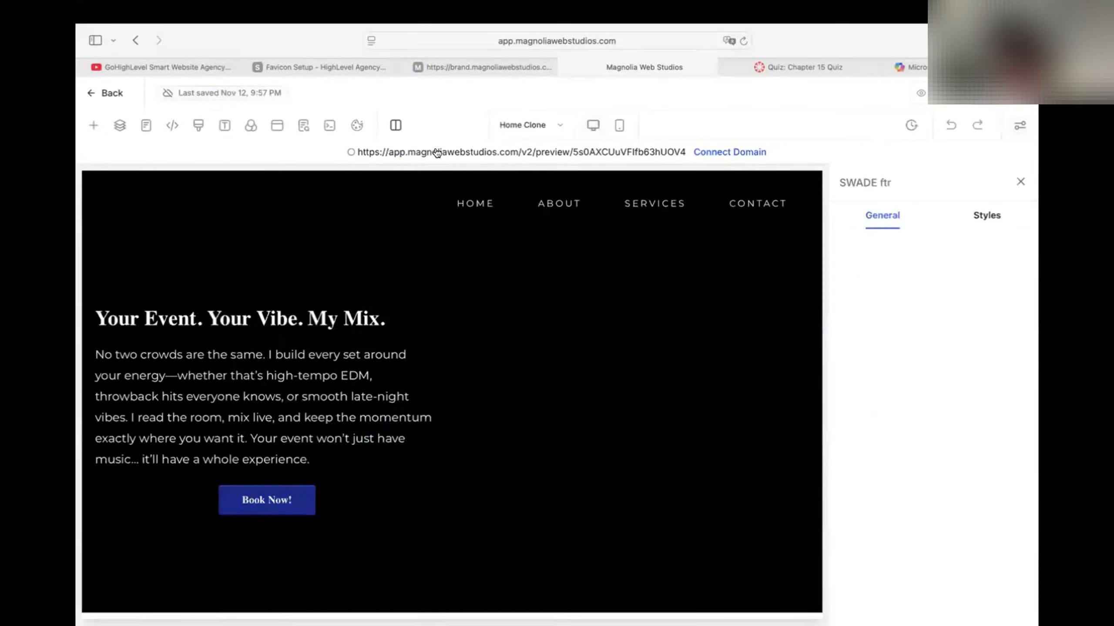
pyautogui.click(433, 215)
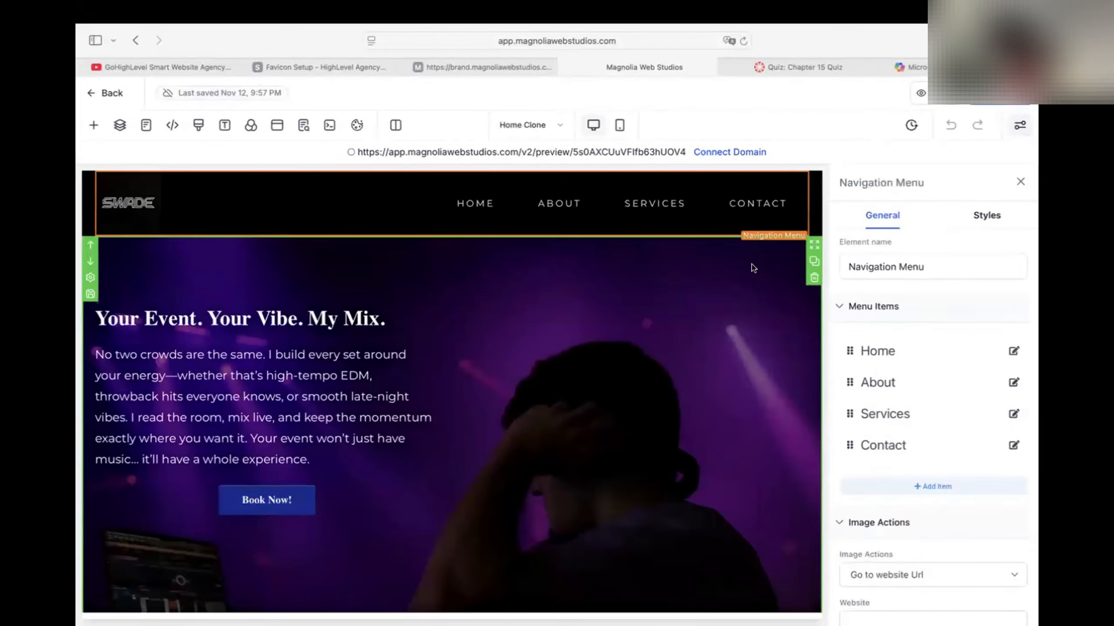
pyautogui.scroll(-2, 466, 309)
pyautogui.scroll(2, 466, 309)
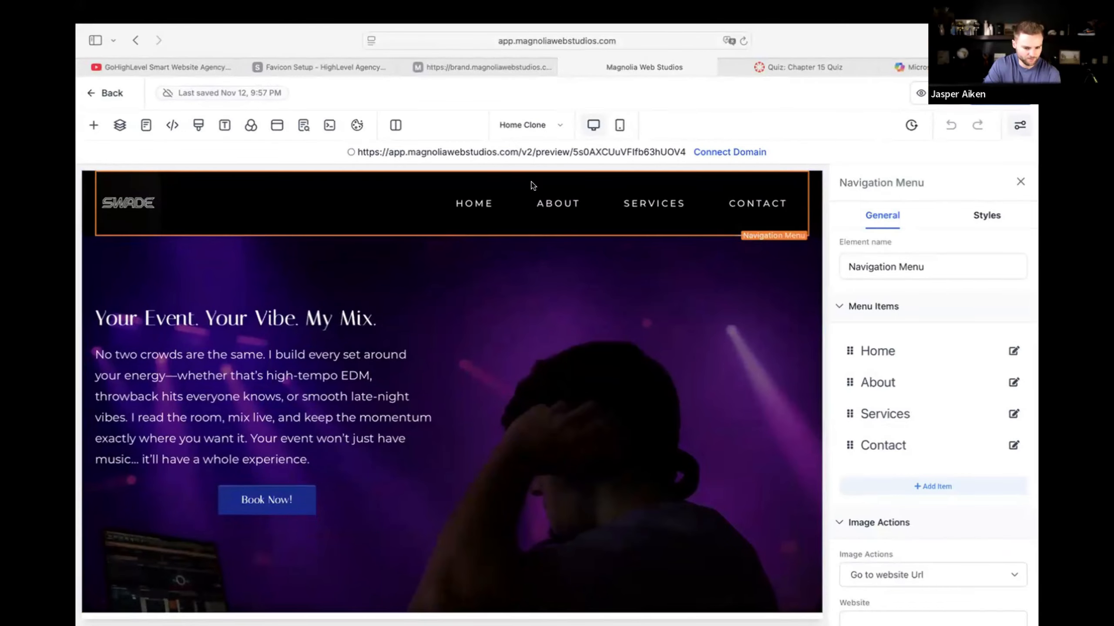
pyautogui.click(85, 194)
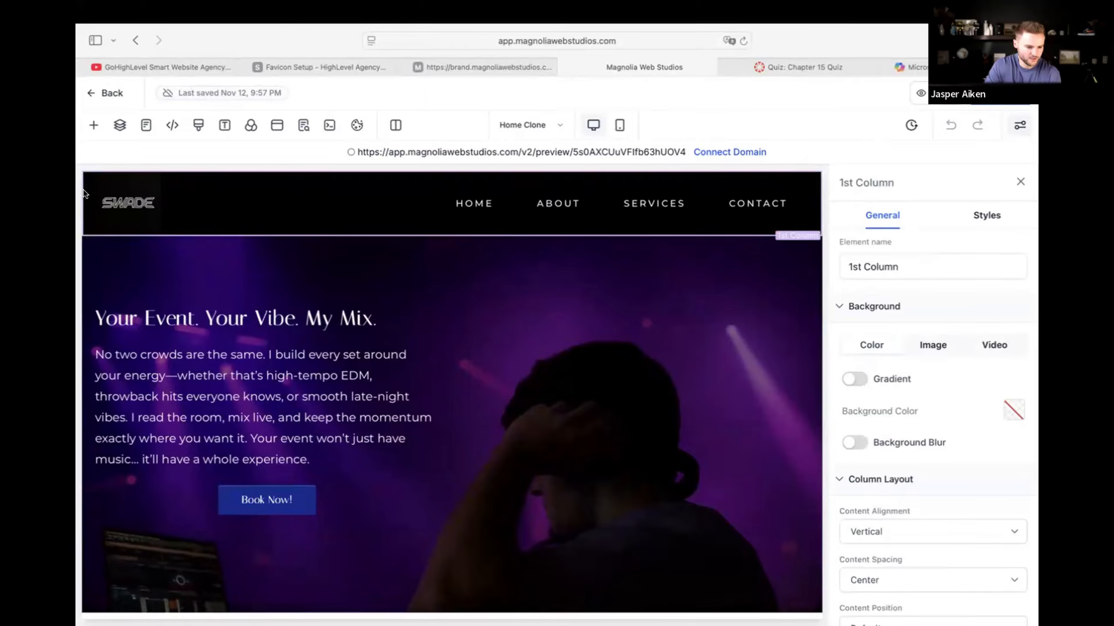
# Step: Browse the section, element and prebuilt section libraries and open the website's saved global sections
pyautogui.click(94, 127)
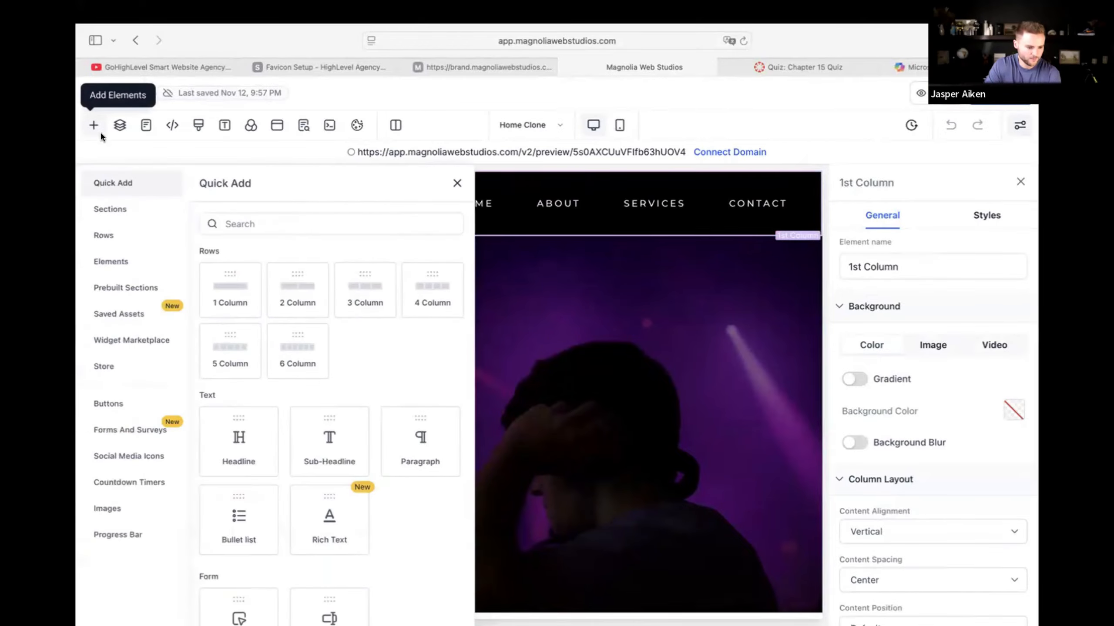
pyautogui.click(113, 218)
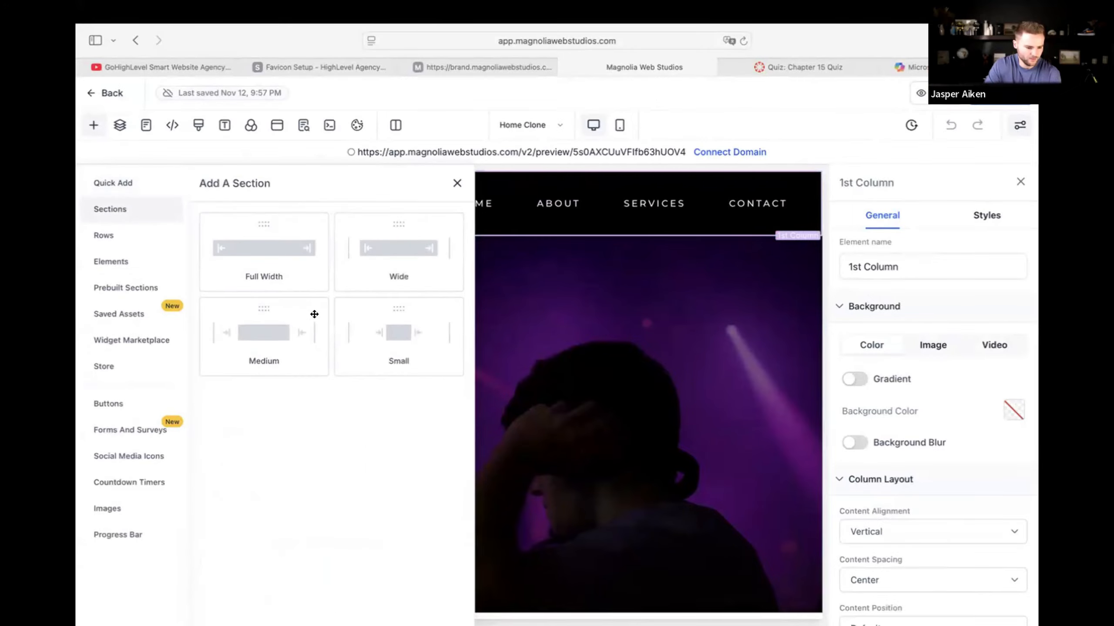
pyautogui.click(126, 263)
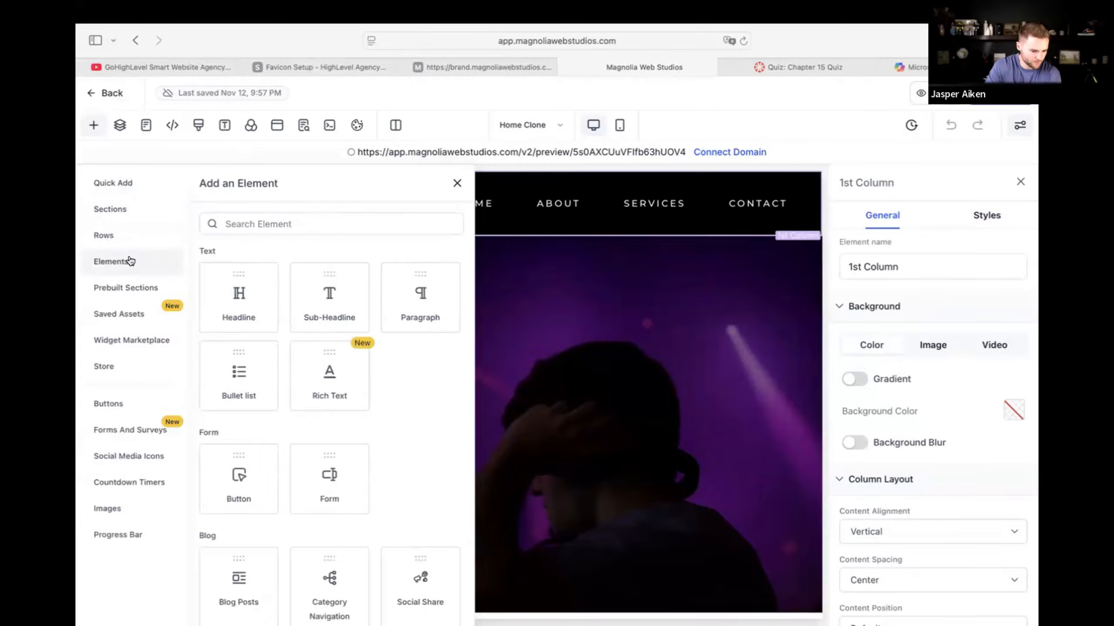
pyautogui.click(179, 287)
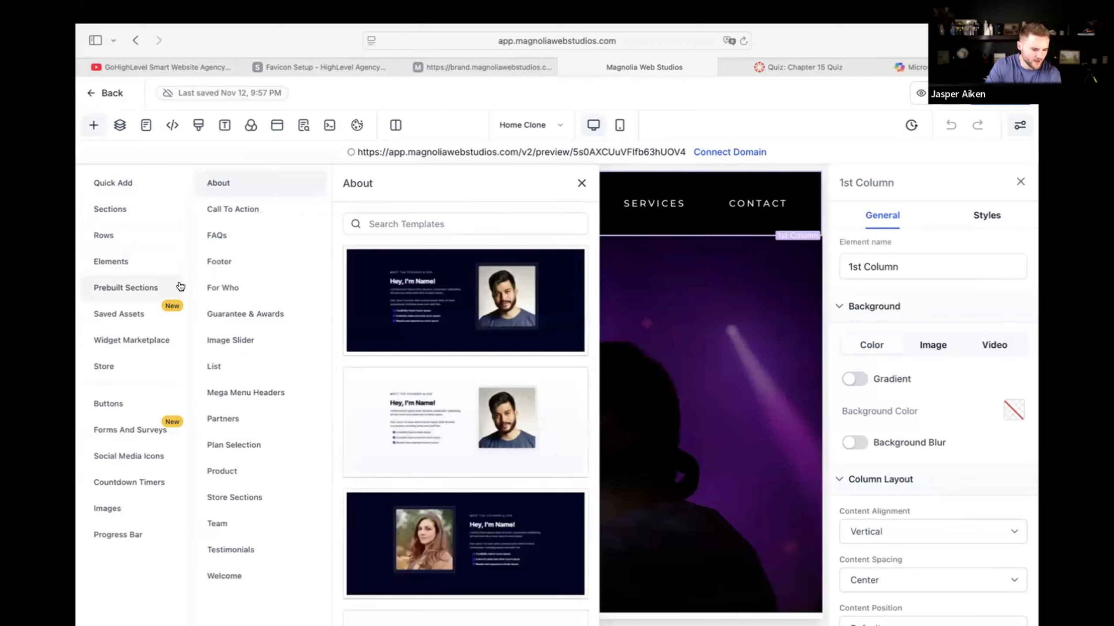
pyautogui.click(179, 313)
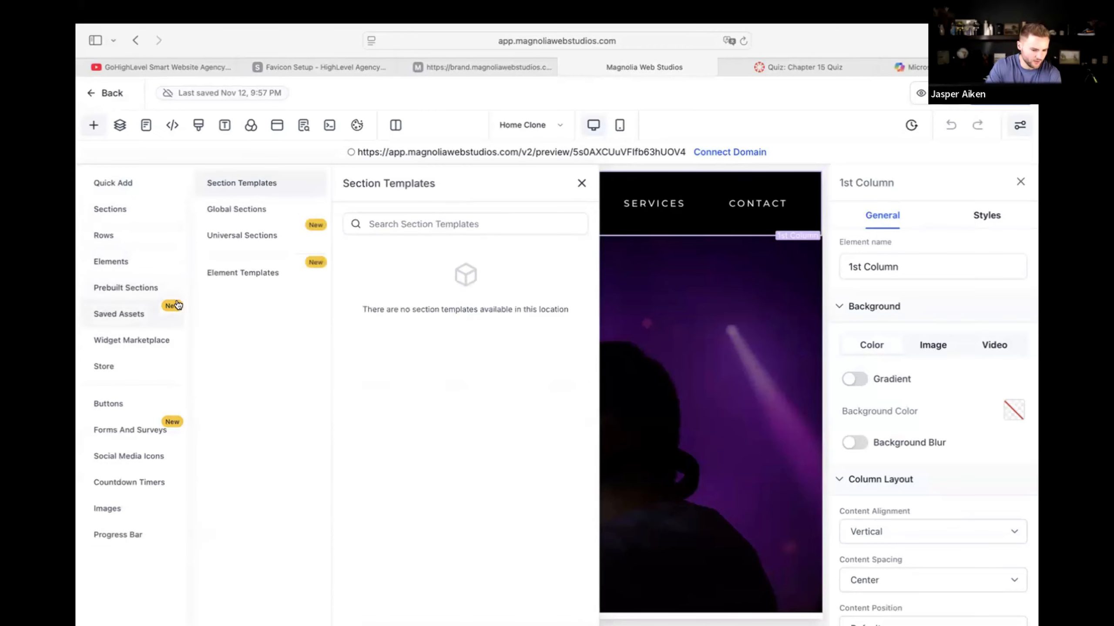
pyautogui.click(266, 215)
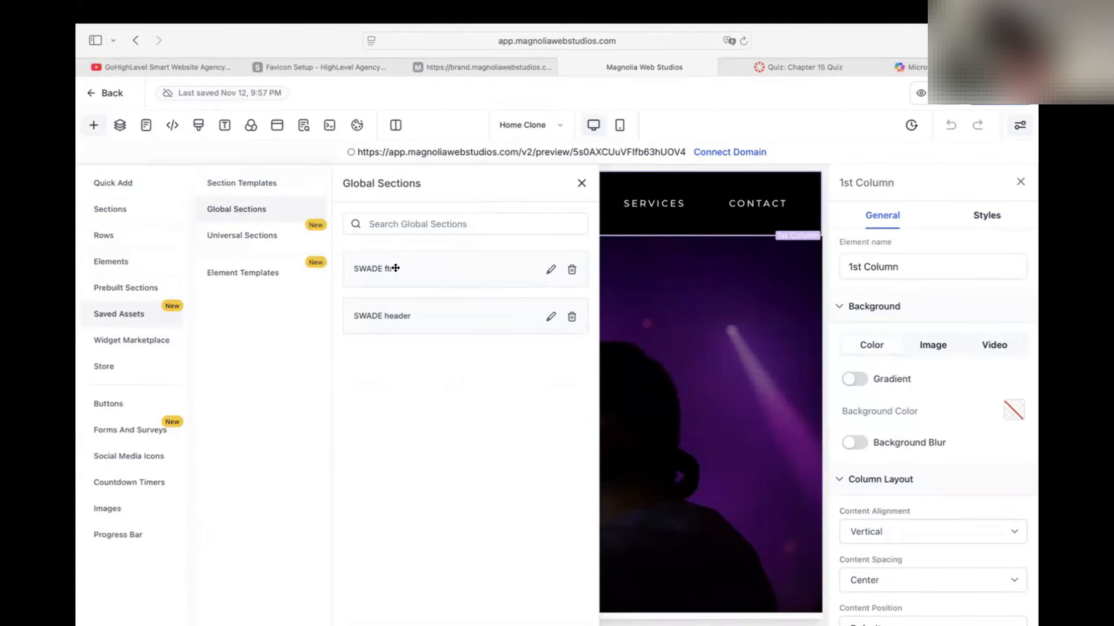
# Step: Delete the saved global sections SWADE header and SWADE ftr
pyautogui.click(551, 316)
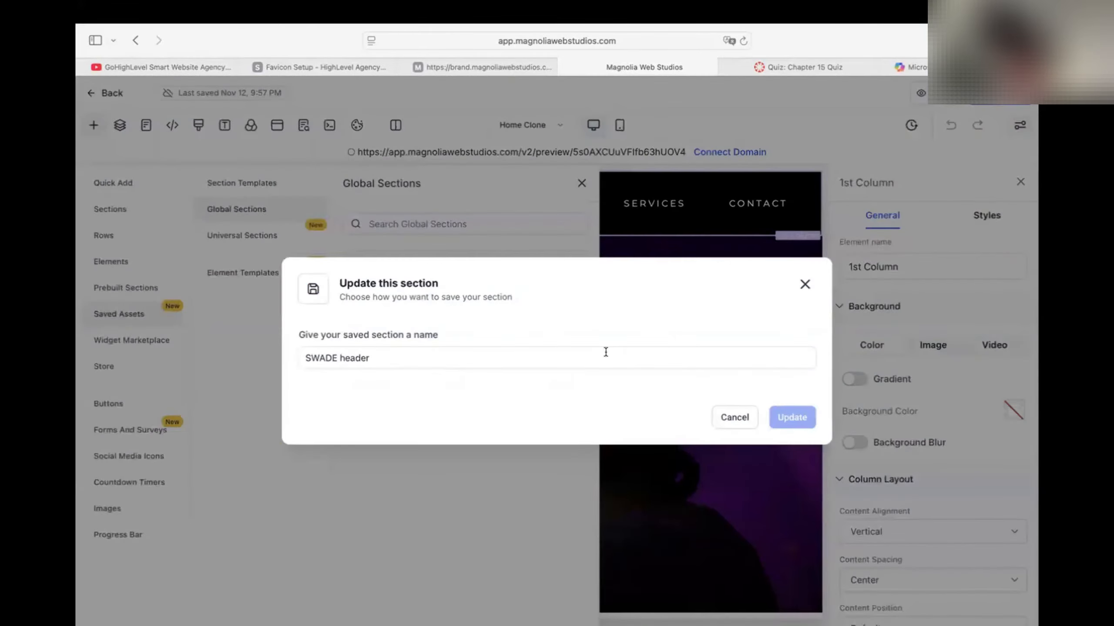
pyautogui.click(806, 286)
pyautogui.click(571, 316)
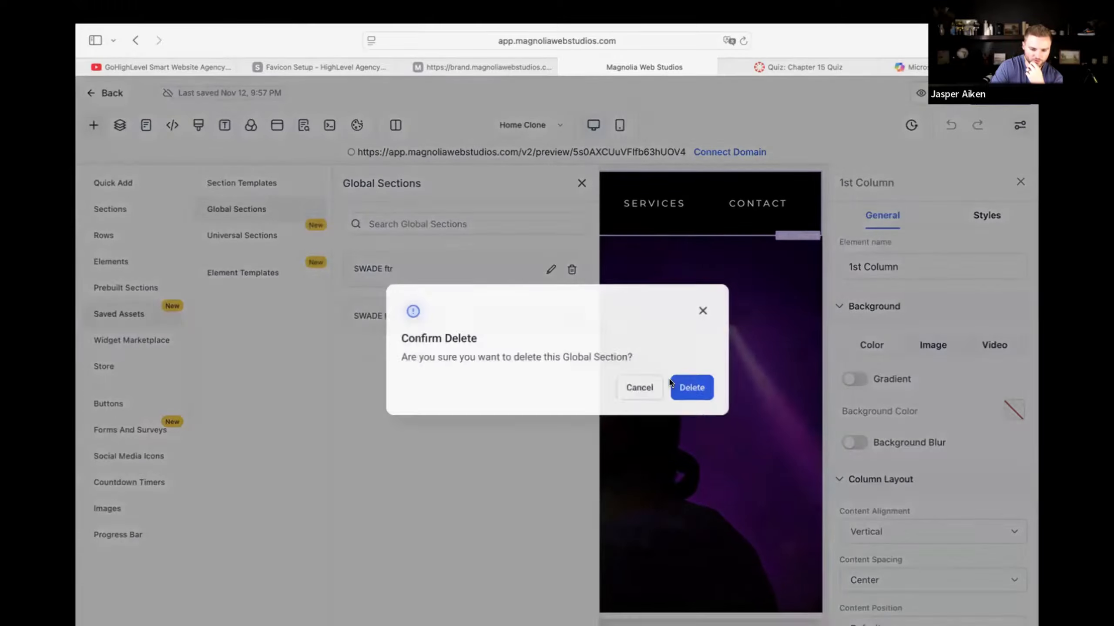
pyautogui.click(698, 394)
pyautogui.click(571, 269)
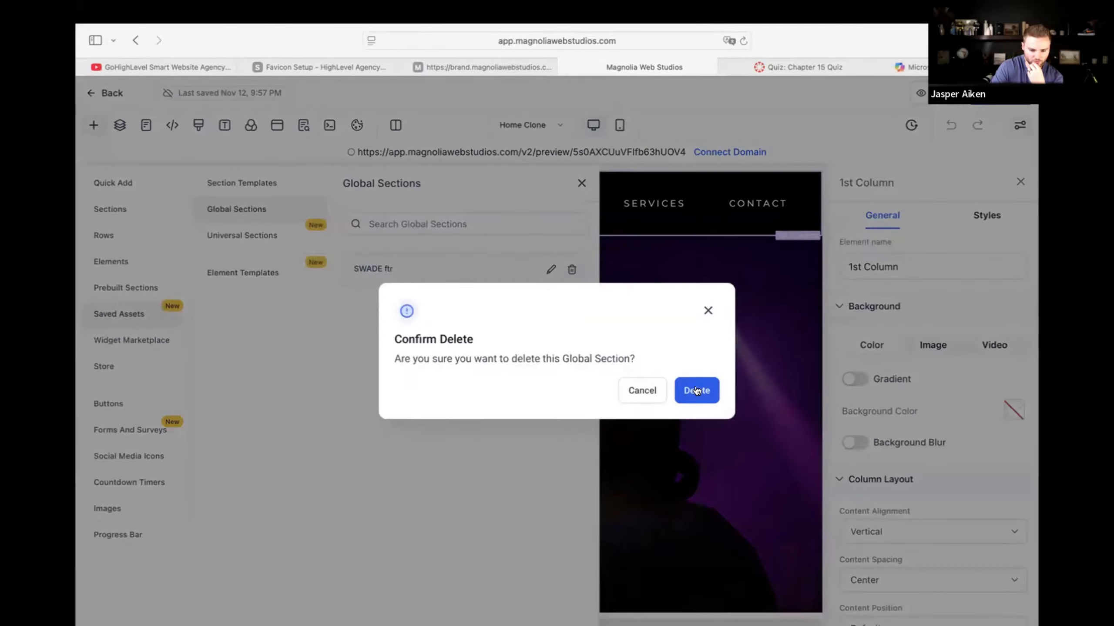
pyautogui.click(699, 393)
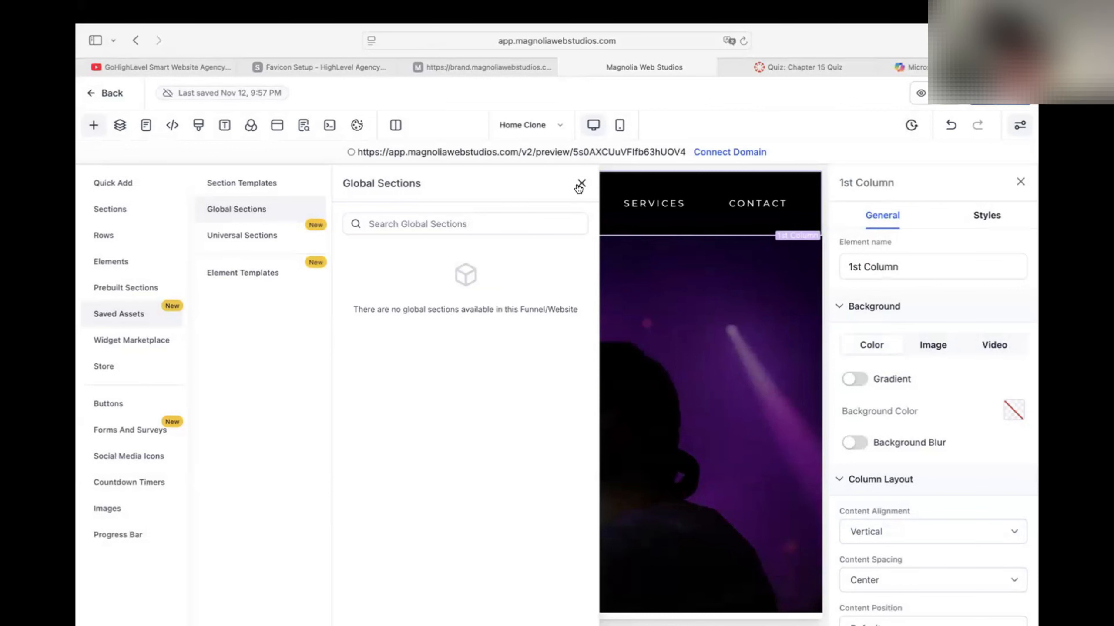
pyautogui.click(580, 186)
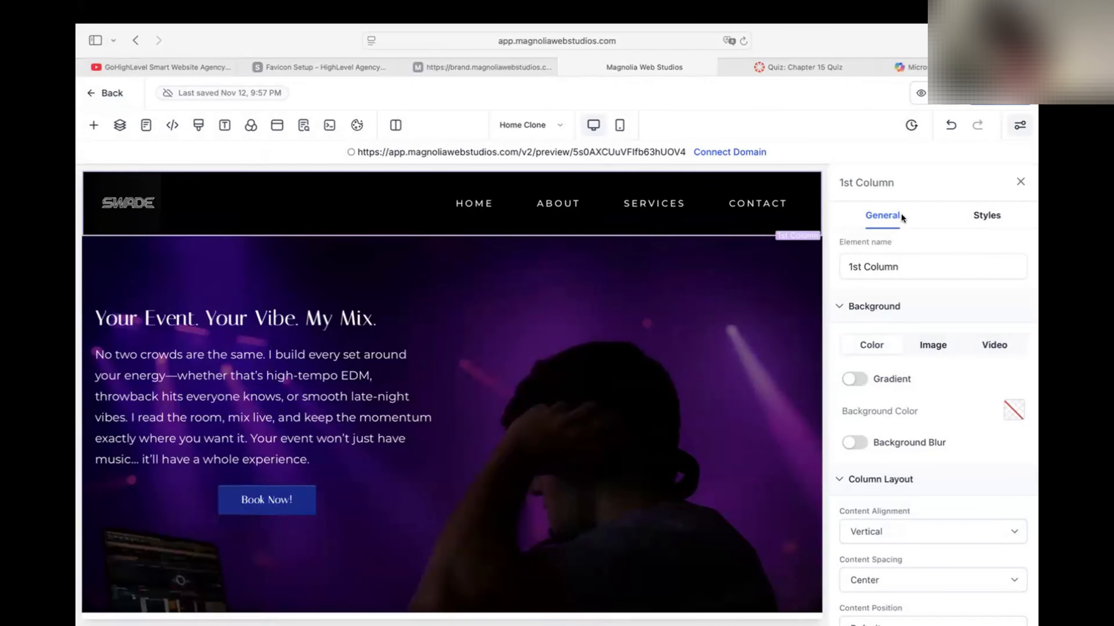
# Step: Save the Home Clone page's header section as a global section named "global header"
pyautogui.scroll(-3, 943, 285)
pyautogui.scroll(3, 942, 285)
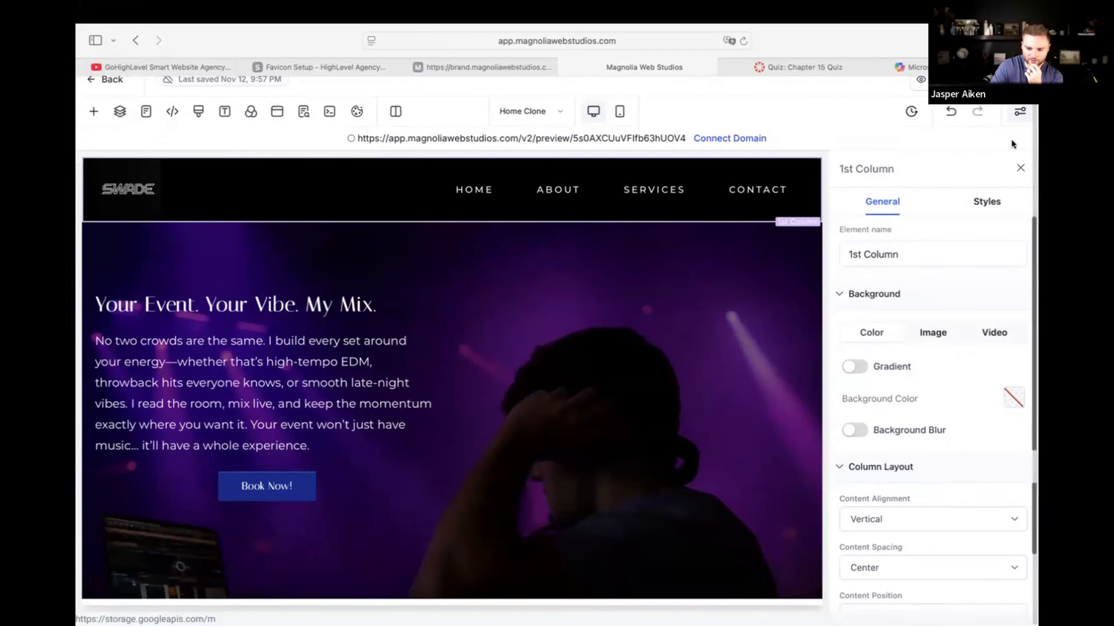
pyautogui.click(1020, 169)
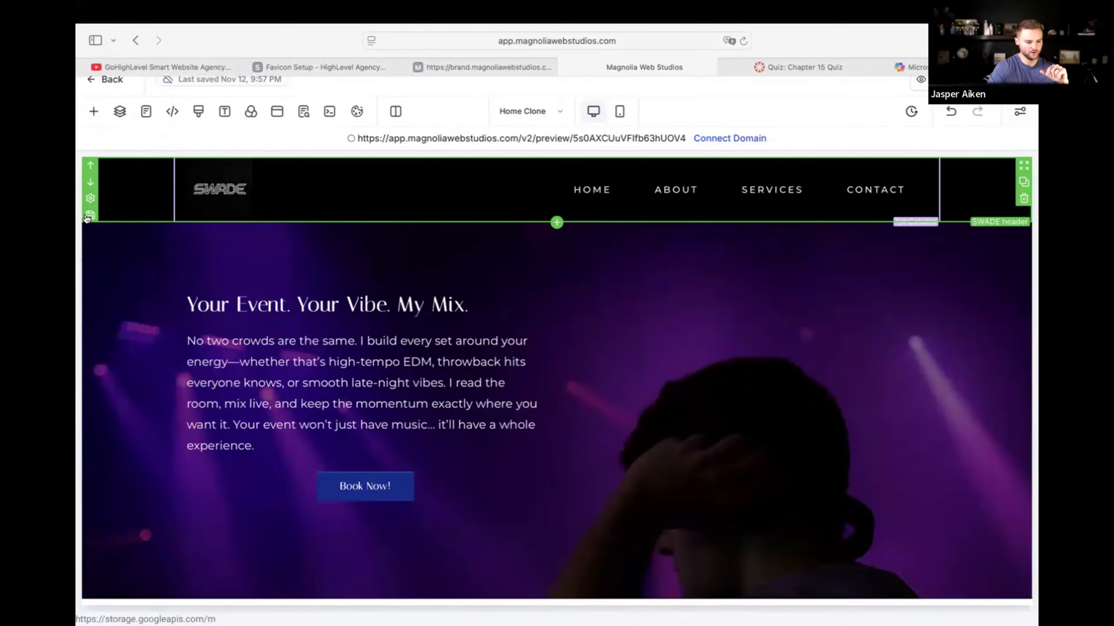
pyautogui.click(90, 215)
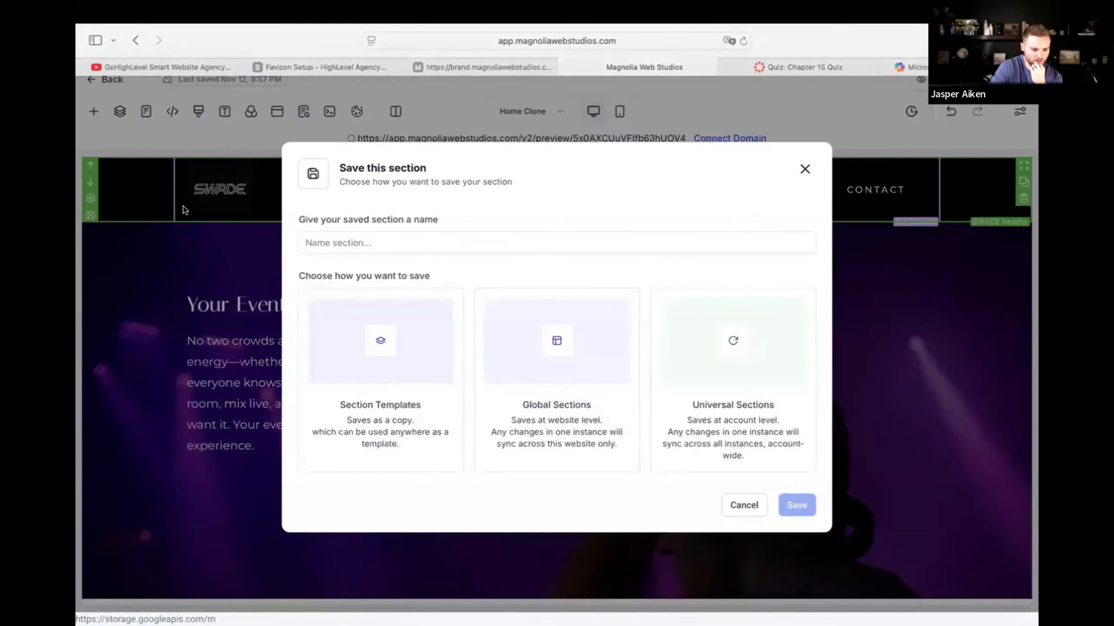
pyautogui.click(367, 241)
pyautogui.write('he')
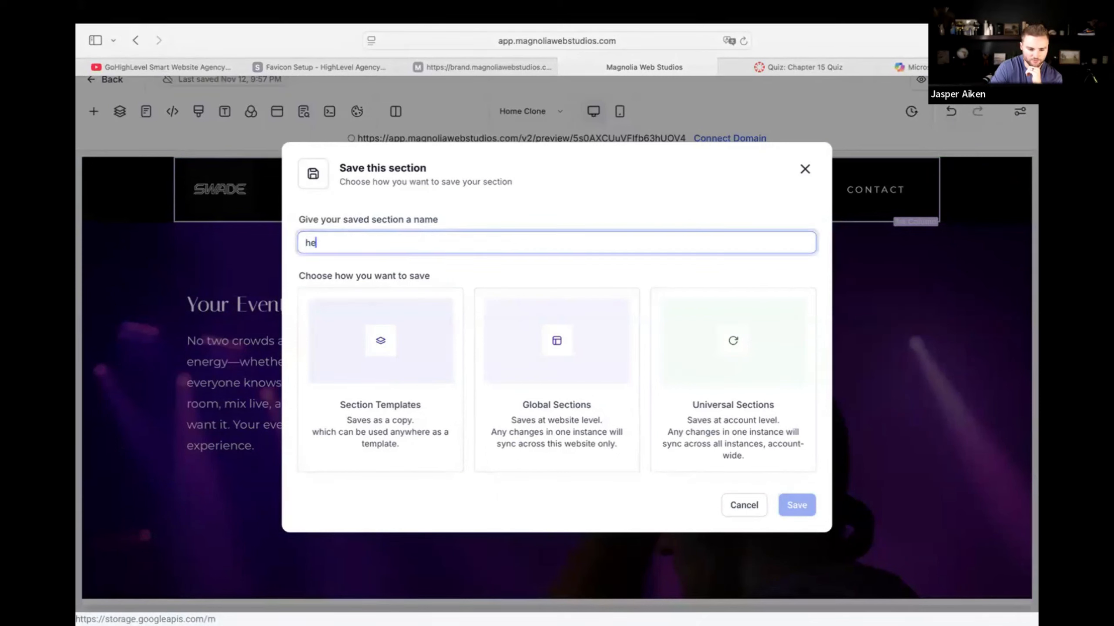
pyautogui.press('BackSpace')
pyautogui.press('BackSpace')
pyautogui.write('global')
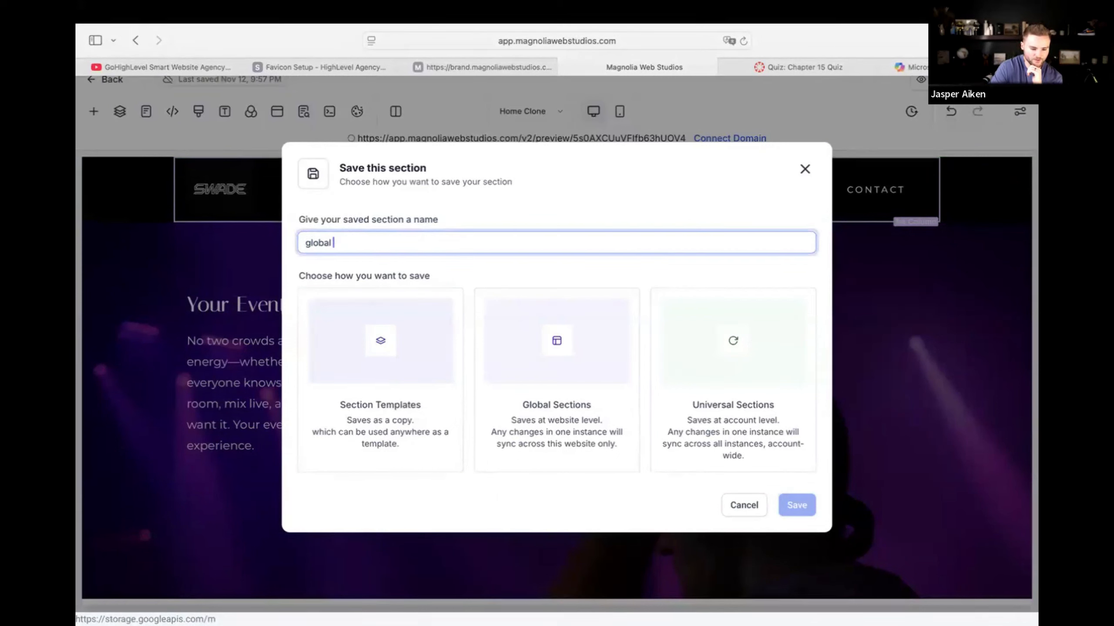
pyautogui.write('header')
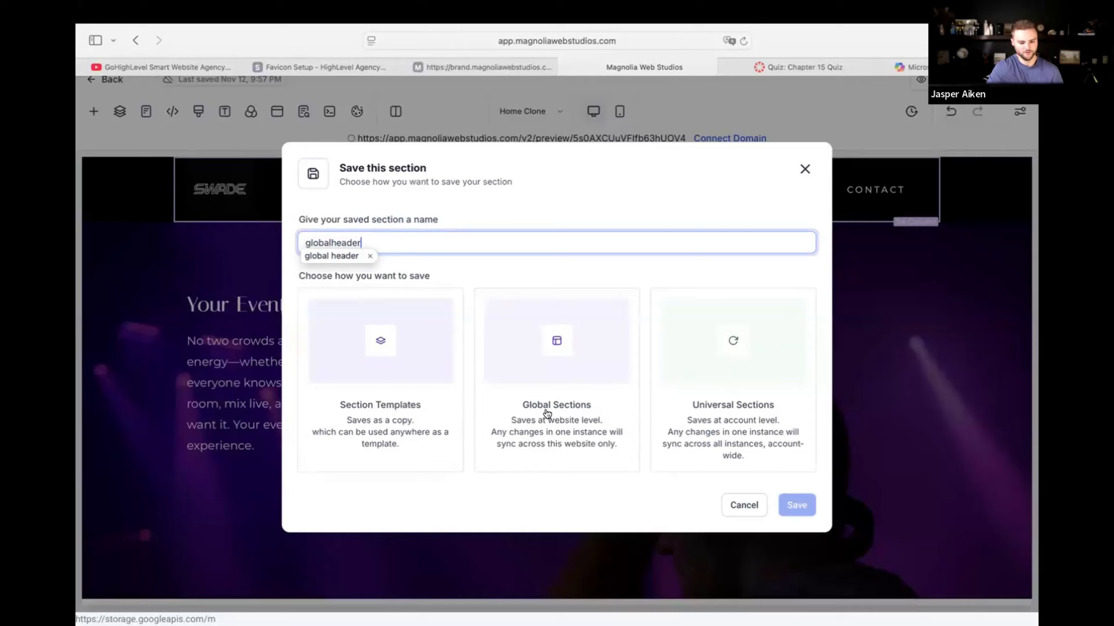
pyautogui.click(547, 413)
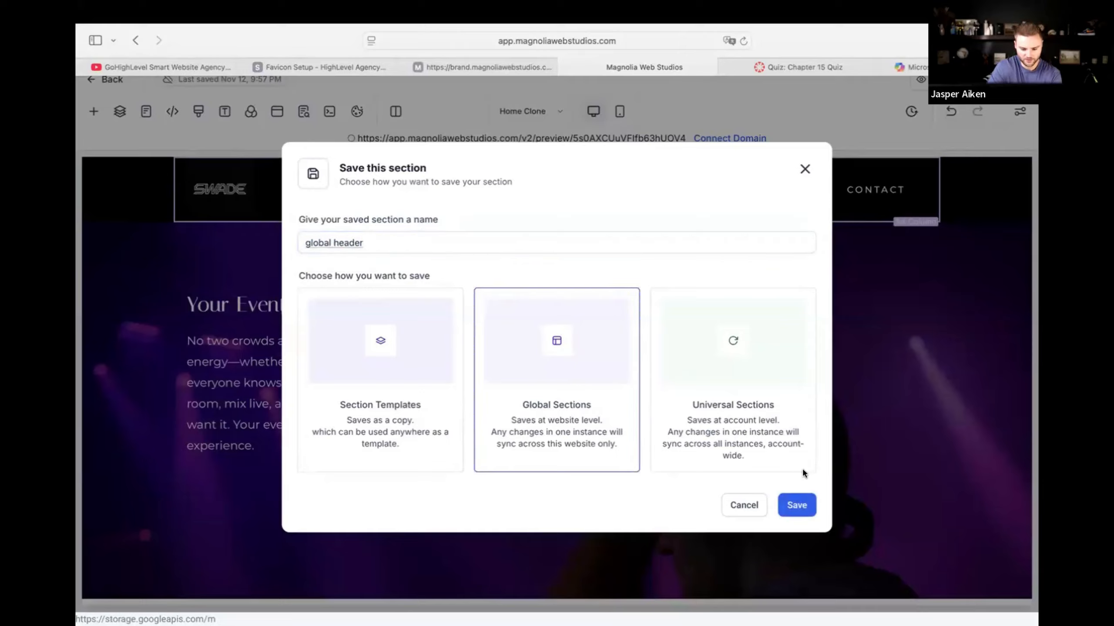
pyautogui.click(792, 507)
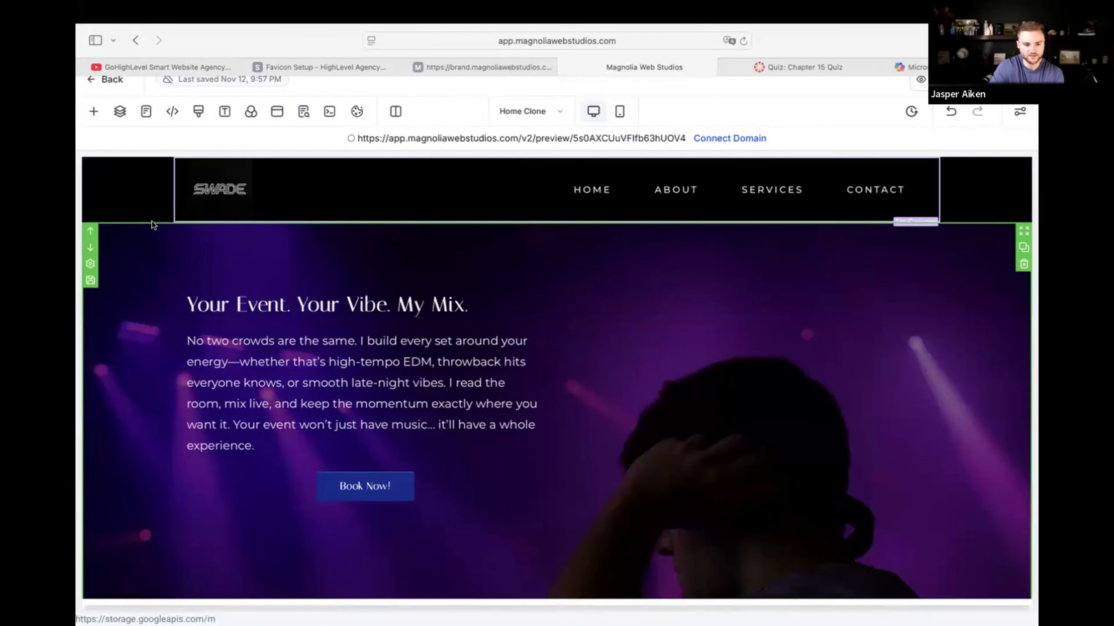
# Step: Switch to the Link In Bio Clone page, discarding the unsaved changes on Home Clone
pyautogui.press('XF86AudioRaiseVolume')
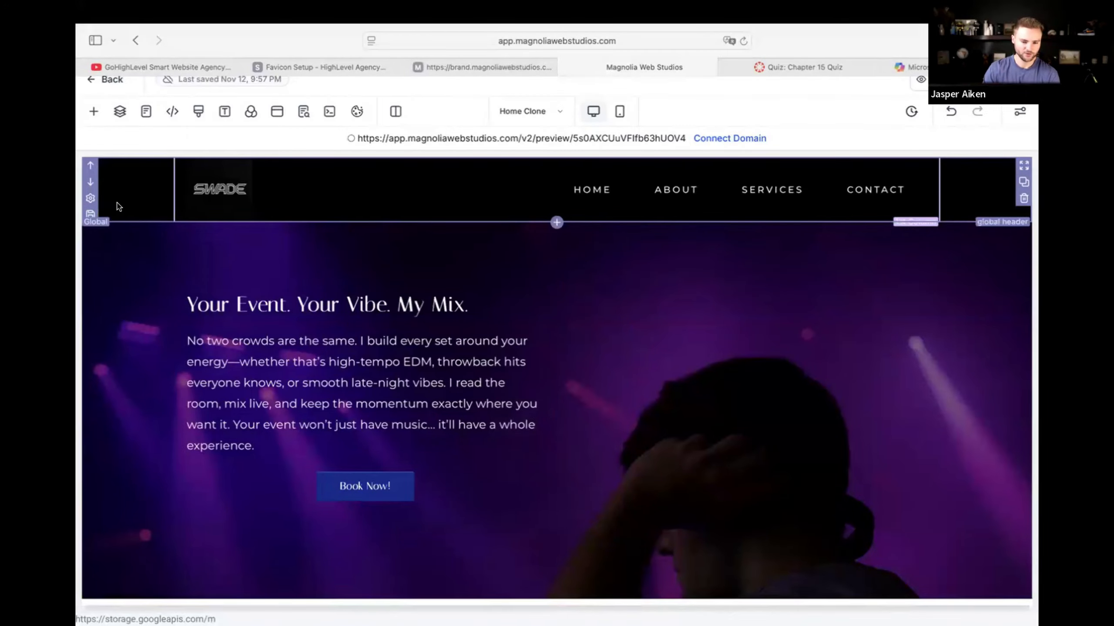
pyautogui.scroll(1, 176, 184)
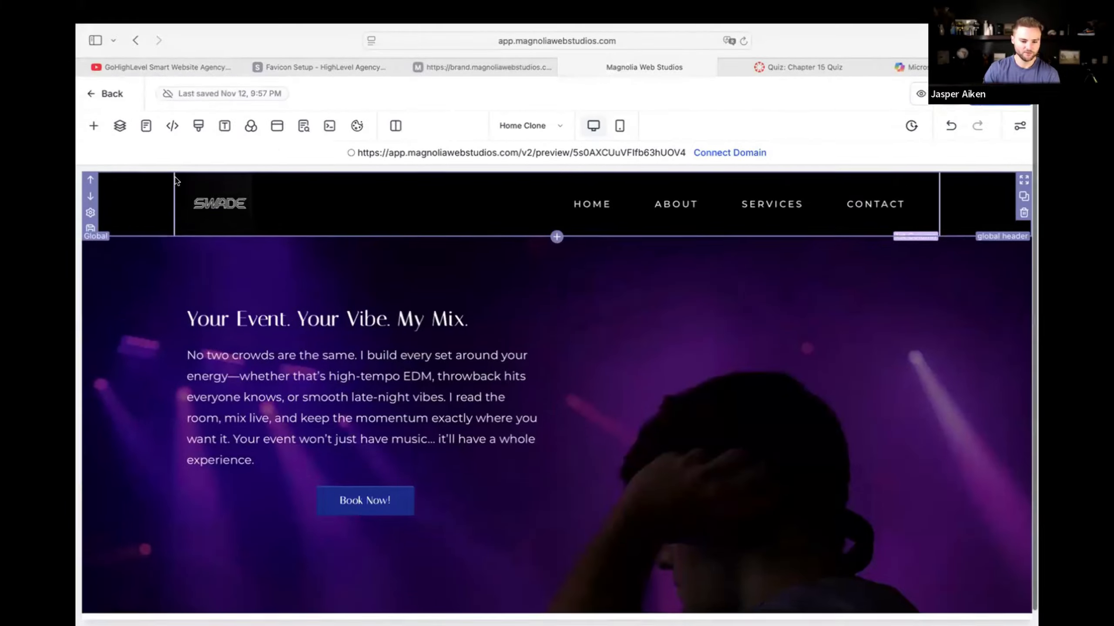
pyautogui.click(535, 133)
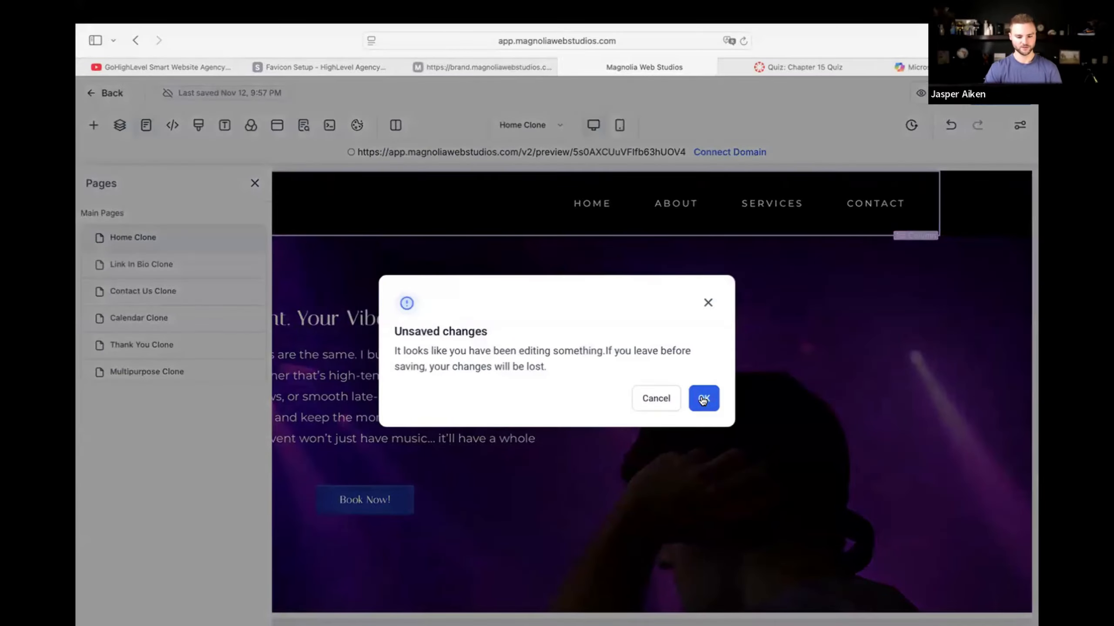
pyautogui.click(703, 399)
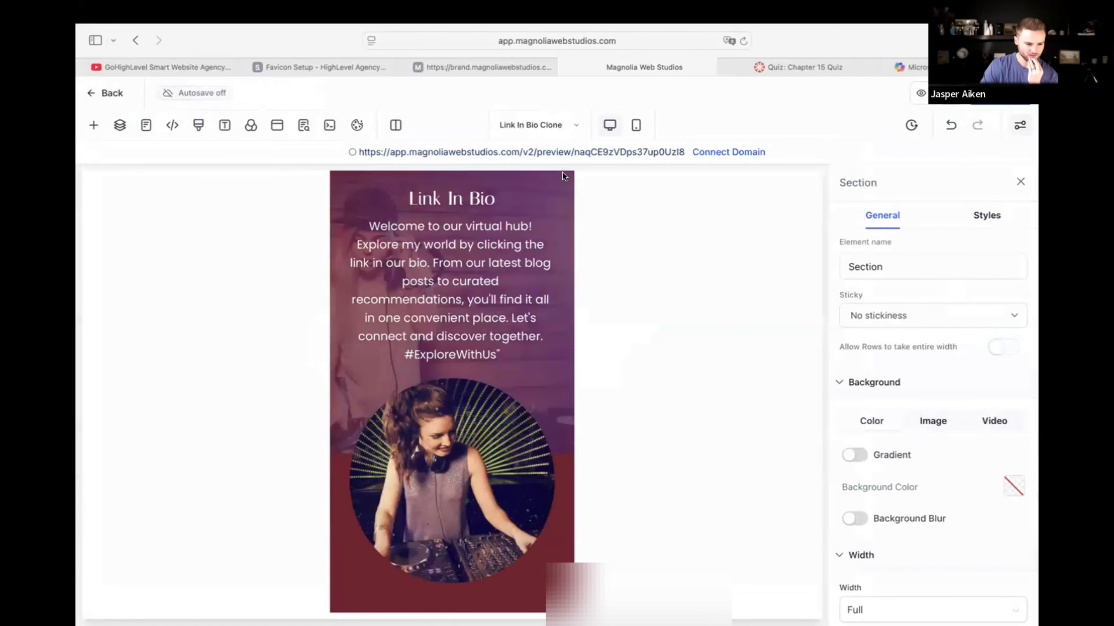
# Step: Return to the Home Clone page and check the website's saved global sections
pyautogui.click(555, 135)
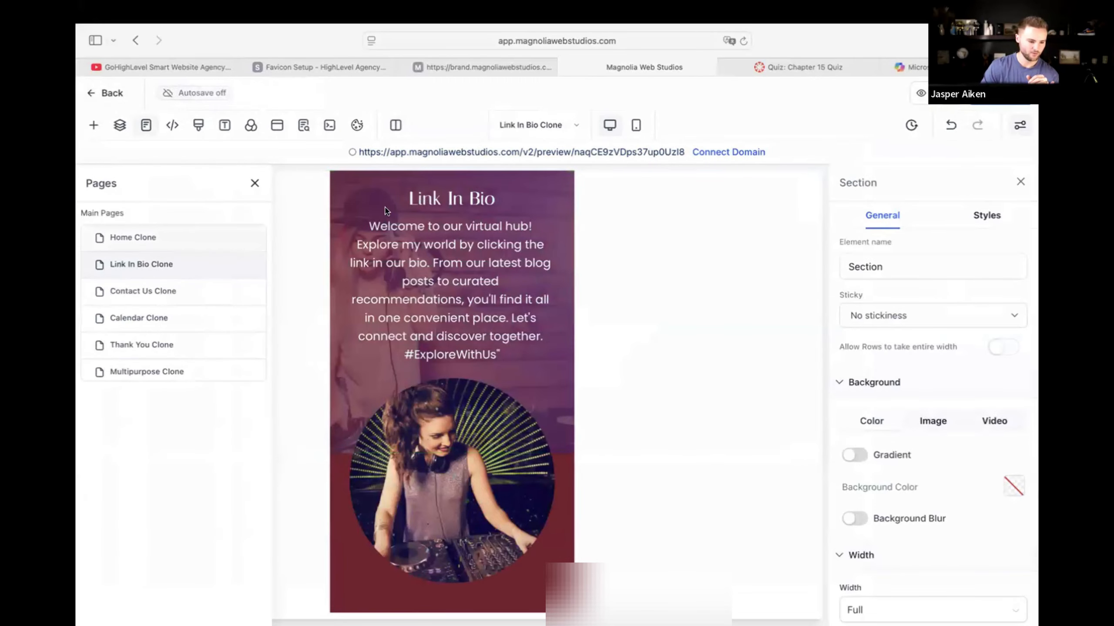
pyautogui.click(196, 238)
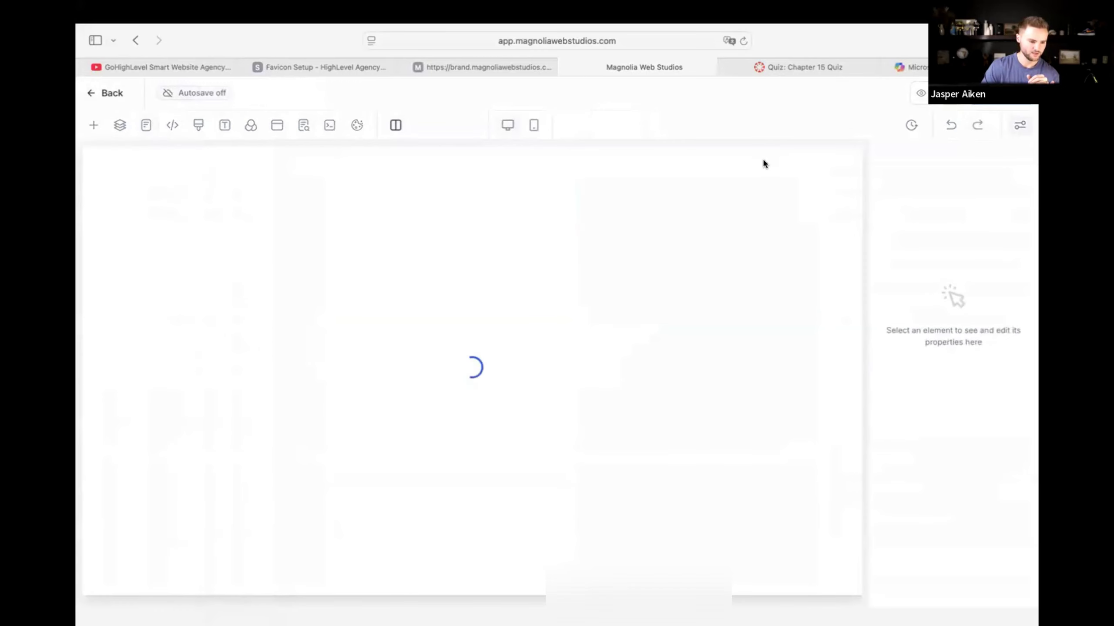
pyautogui.click(94, 126)
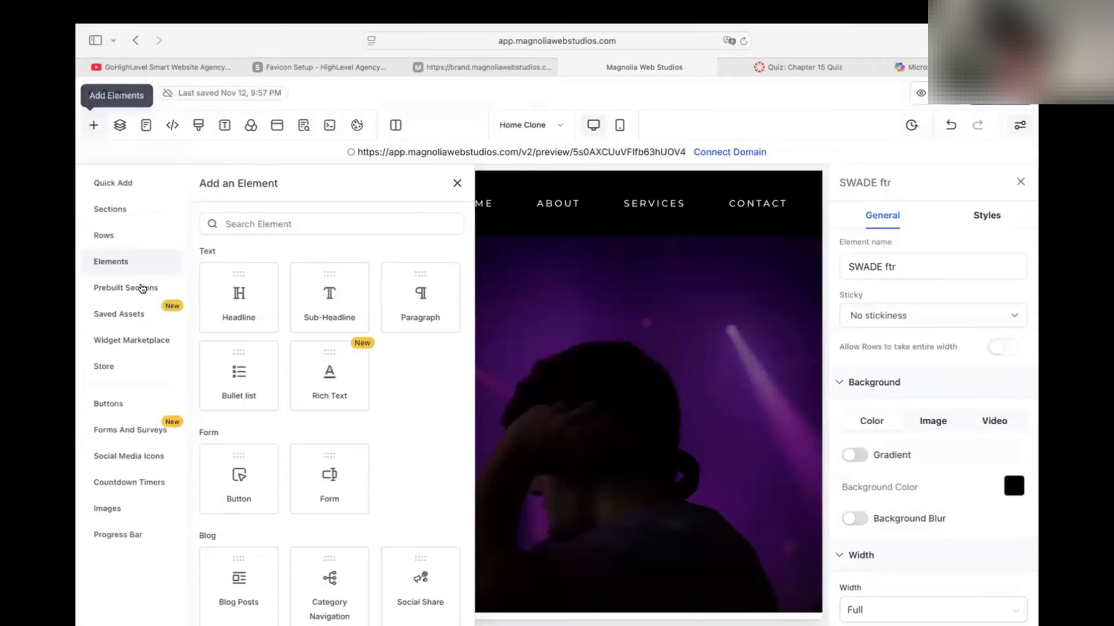
pyautogui.click(112, 315)
pyautogui.click(264, 219)
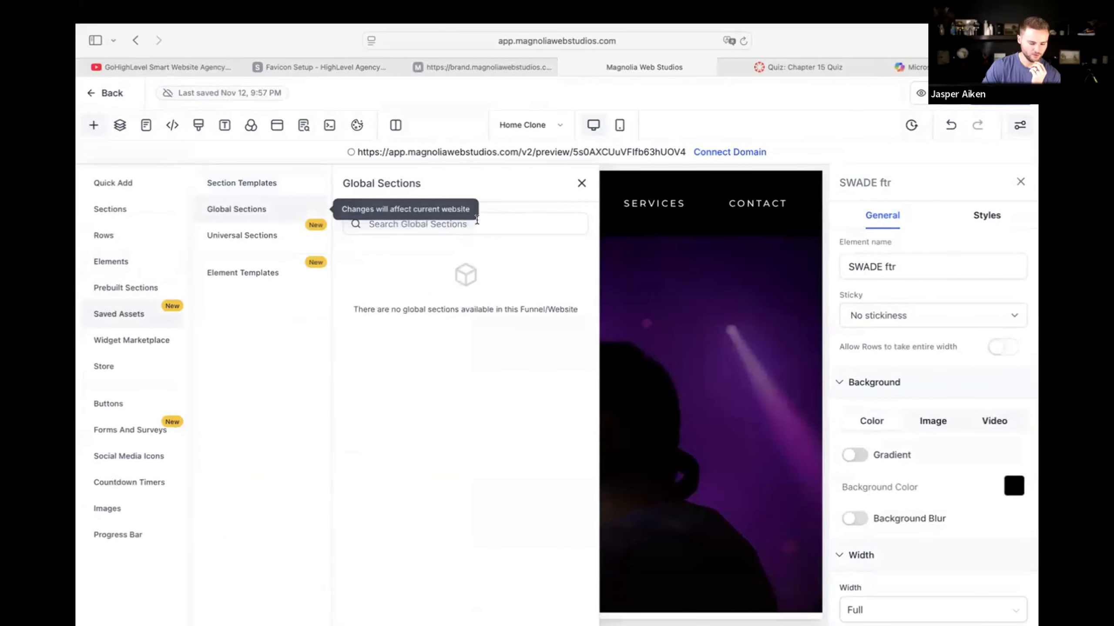
pyautogui.click(581, 184)
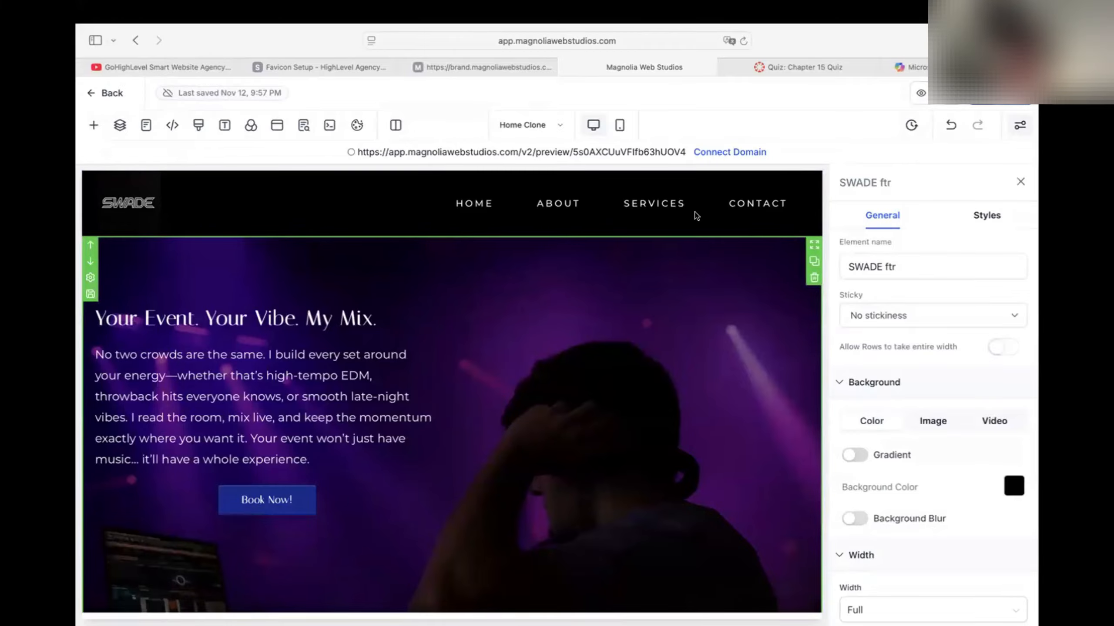
# Step: Save the Home Clone page's header section as a global section named "header"
pyautogui.click(813, 217)
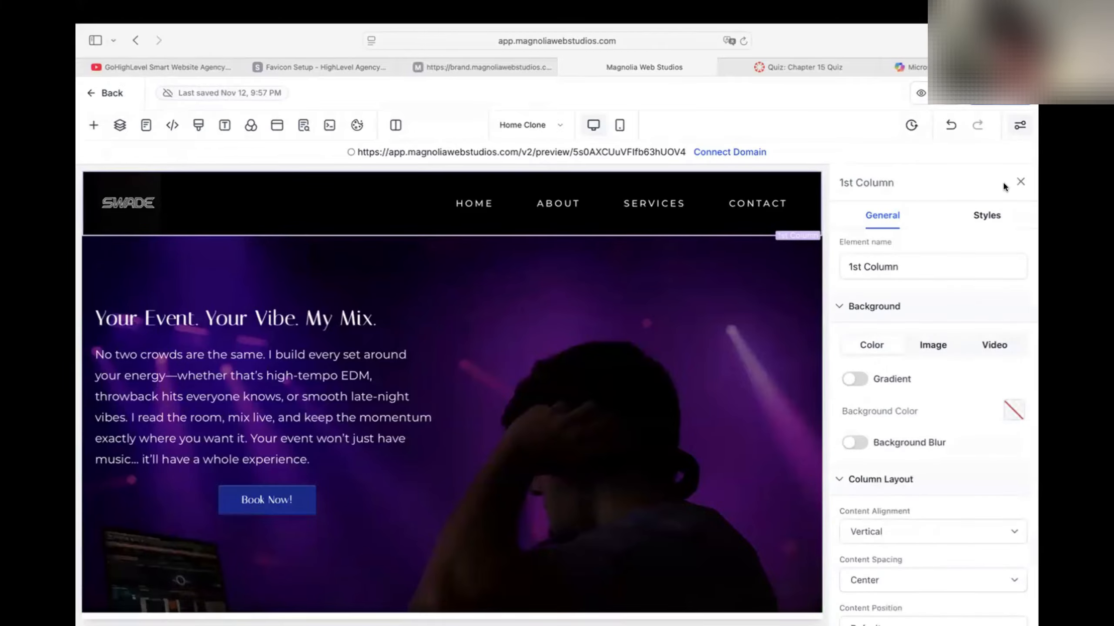
pyautogui.click(1019, 181)
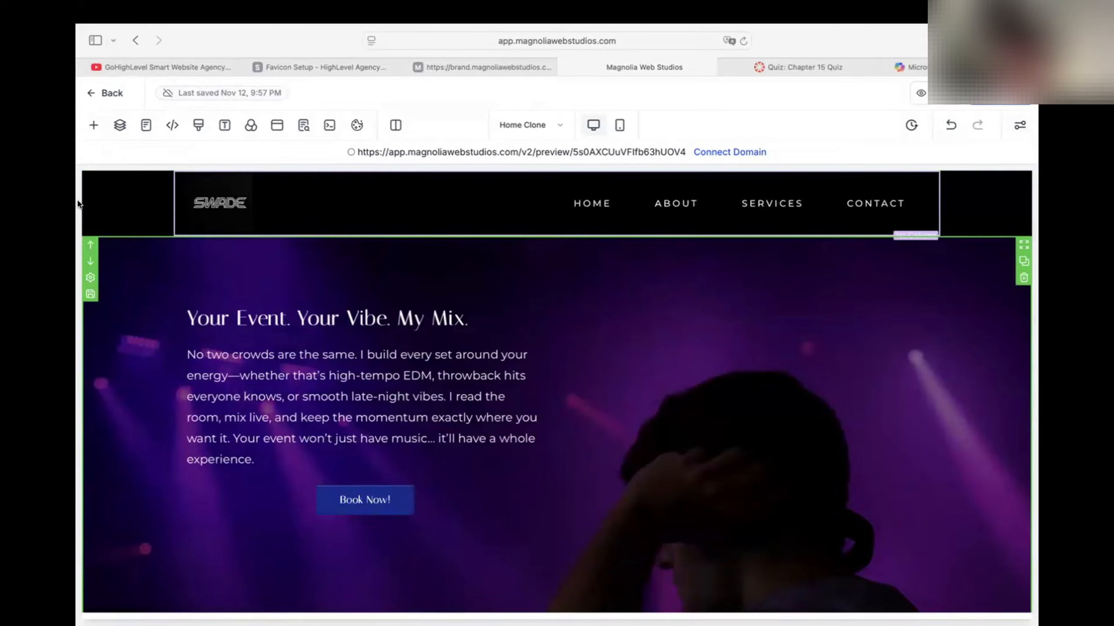
pyautogui.click(90, 228)
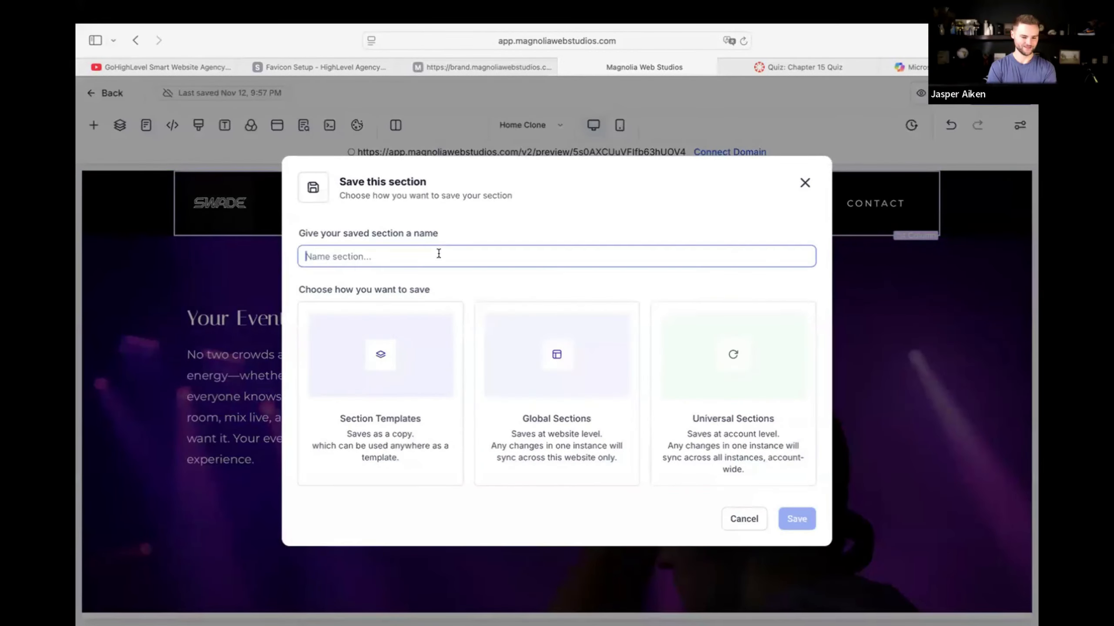
pyautogui.write('header')
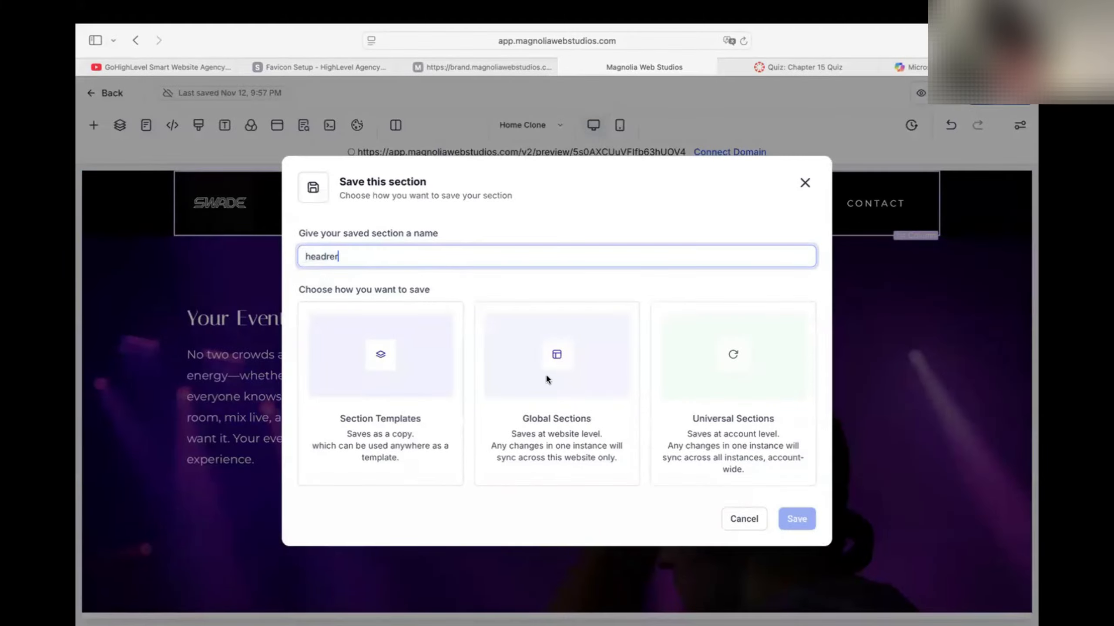
pyautogui.click(545, 374)
pyautogui.click(791, 511)
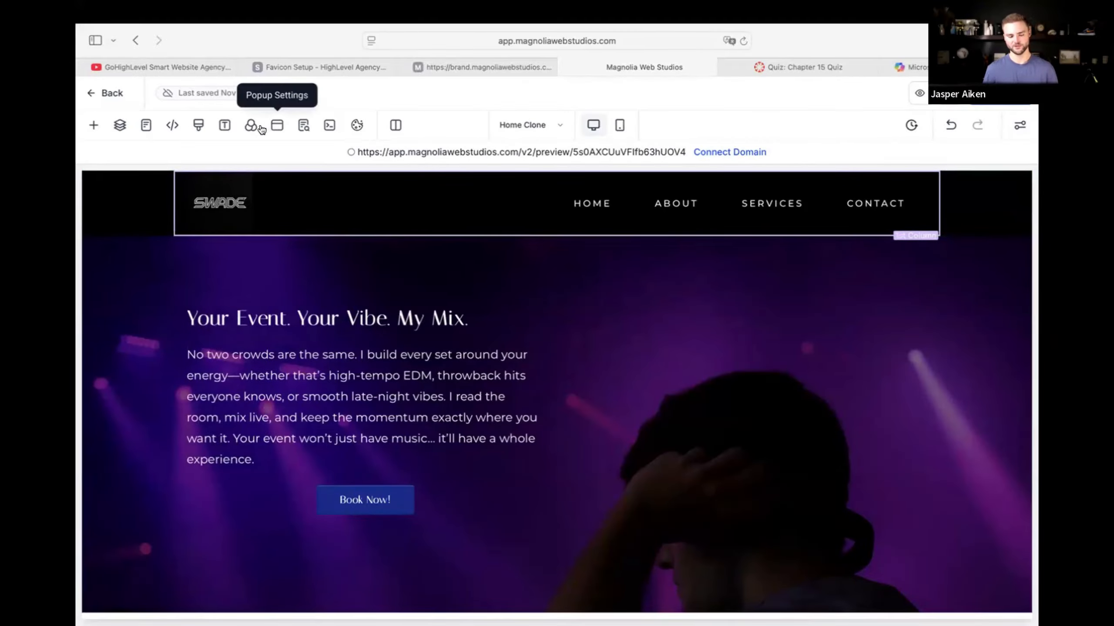
# Step: Save the Home Clone page and switch through Link In Bio Clone to the Contact Us Clone page
pyautogui.click(303, 125)
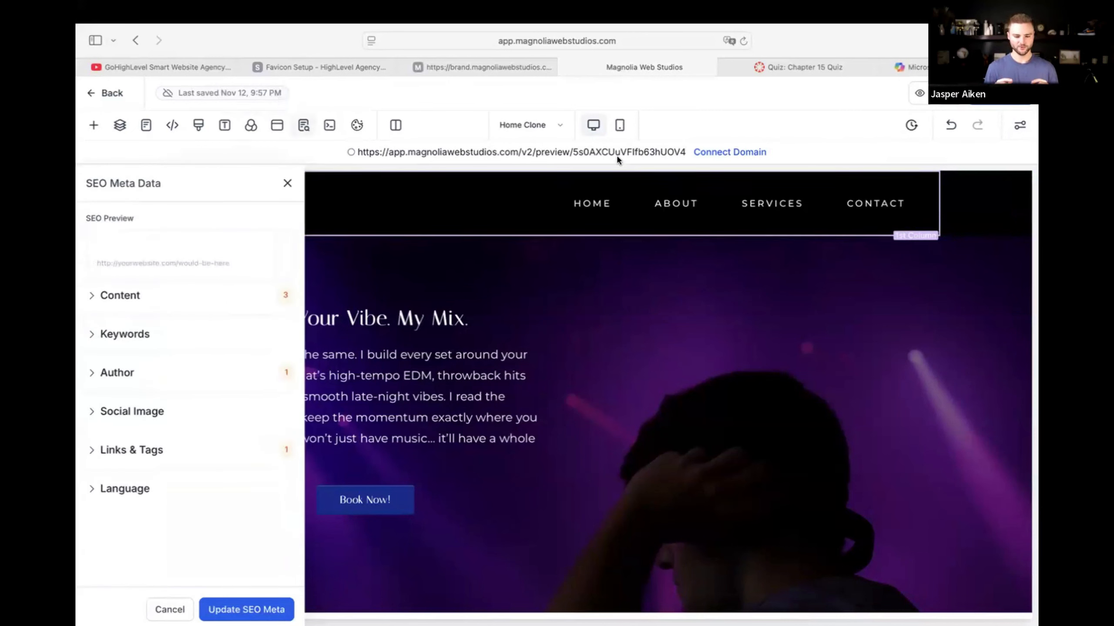
pyautogui.press('XF86AudioRaiseVolume')
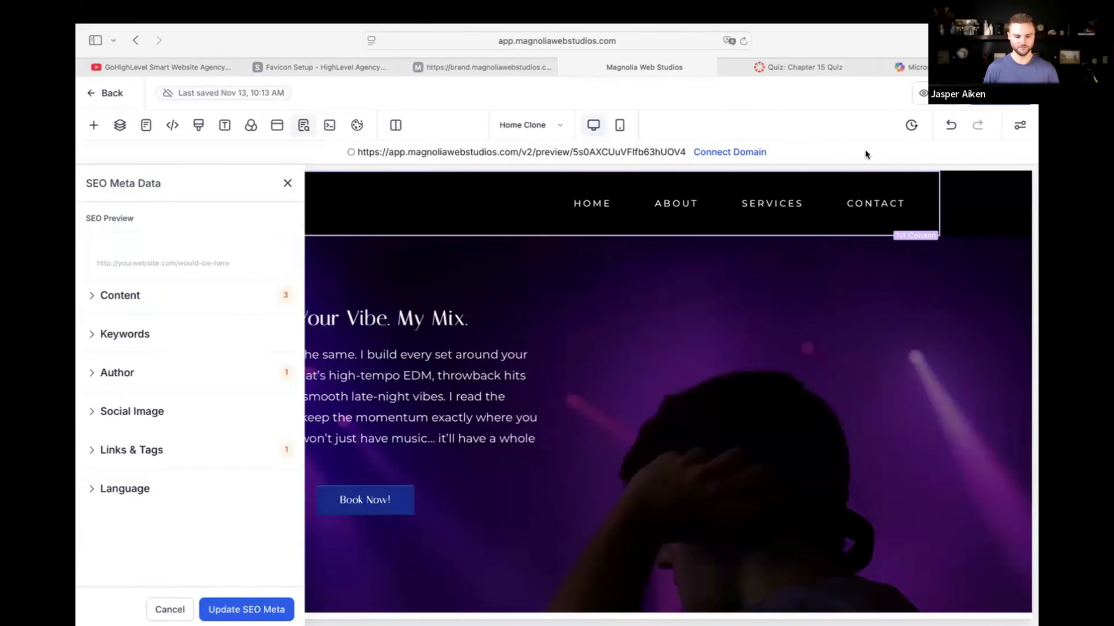
pyautogui.click(531, 137)
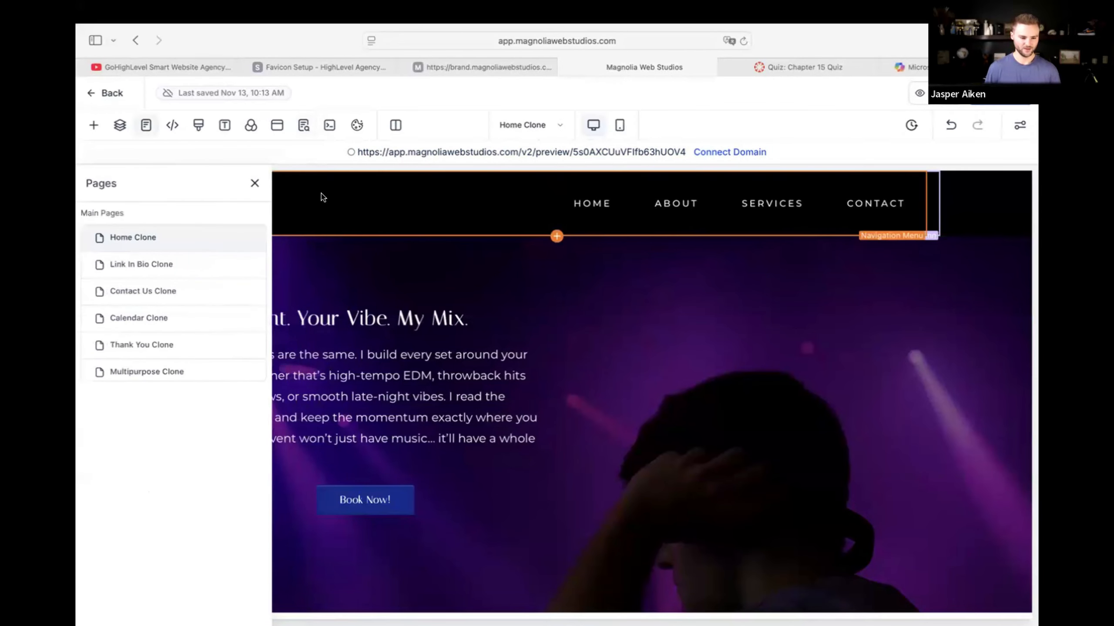
pyautogui.click(150, 265)
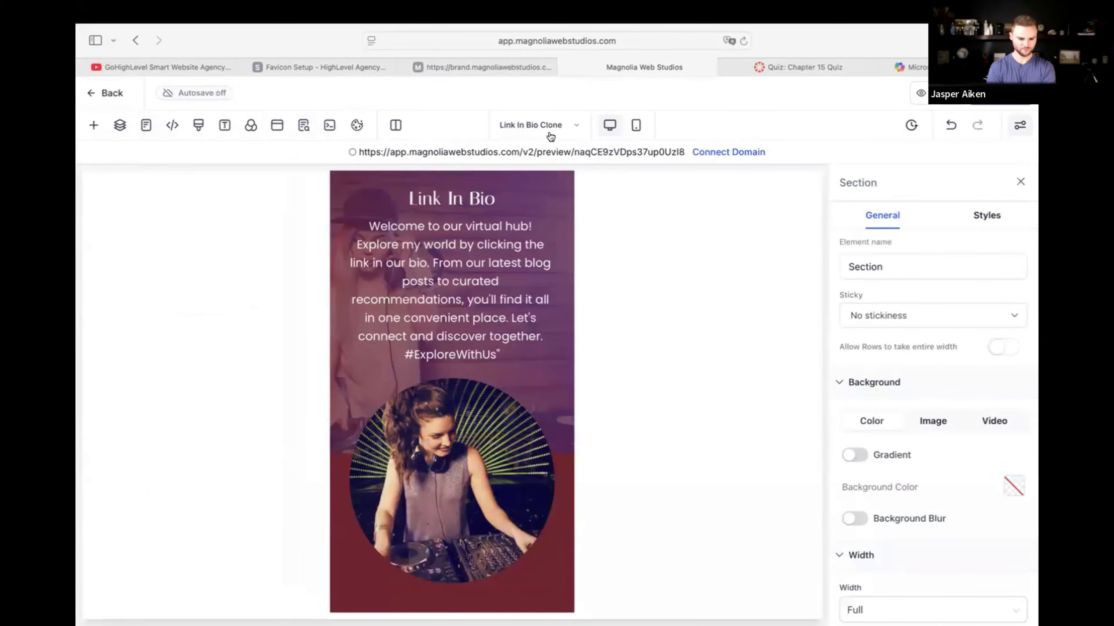
pyautogui.click(538, 125)
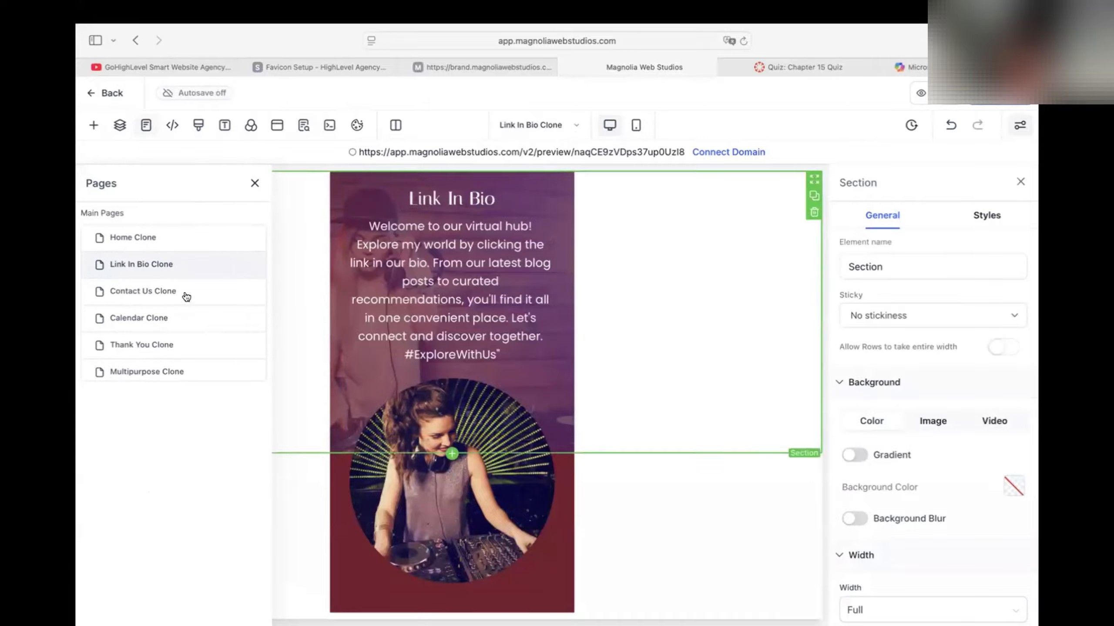
pyautogui.click(164, 291)
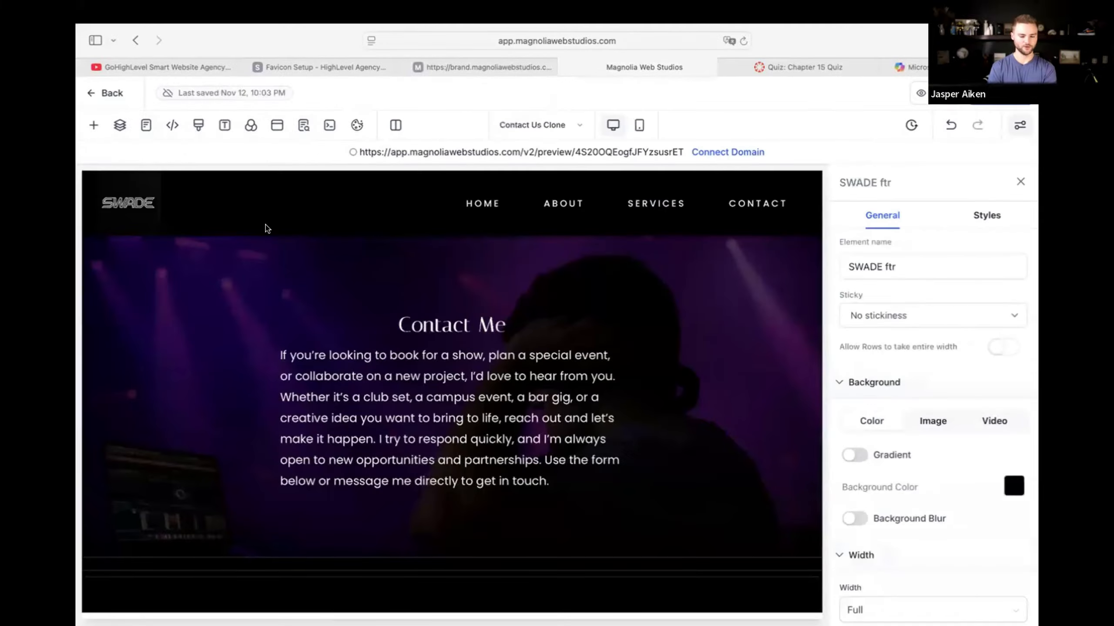
pyautogui.click(85, 210)
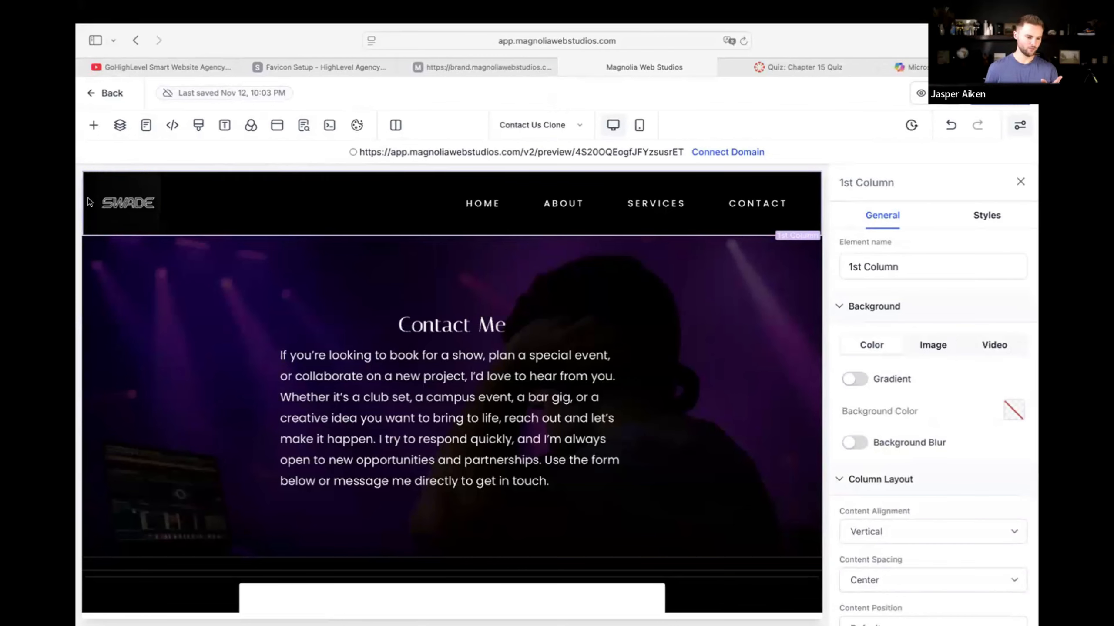
pyautogui.press('XF86AudioRaiseVolume')
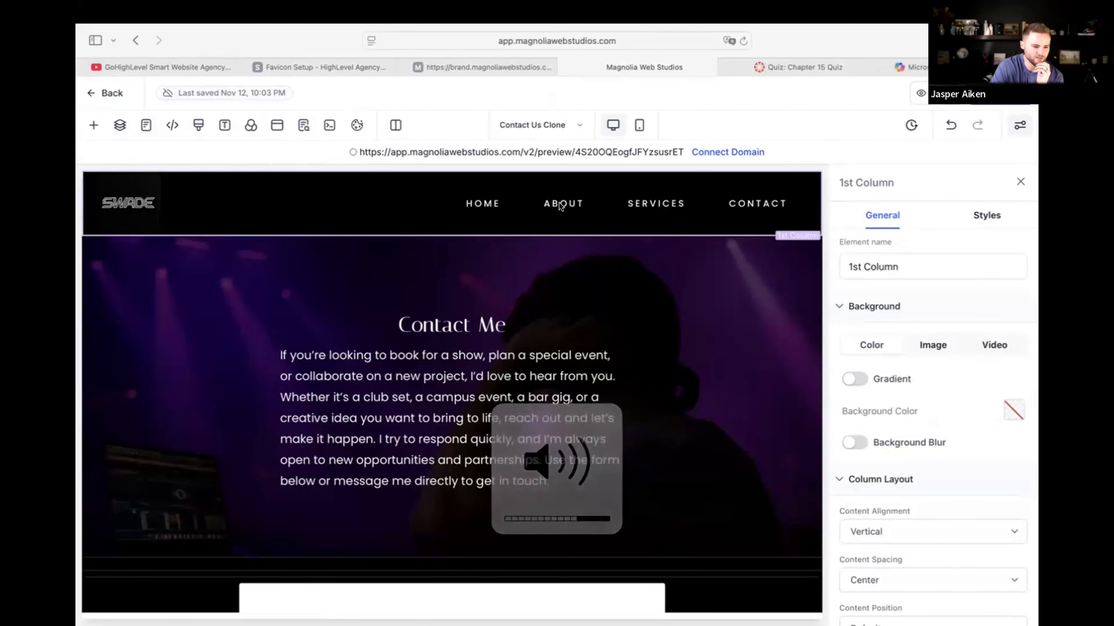
pyautogui.click(1020, 184)
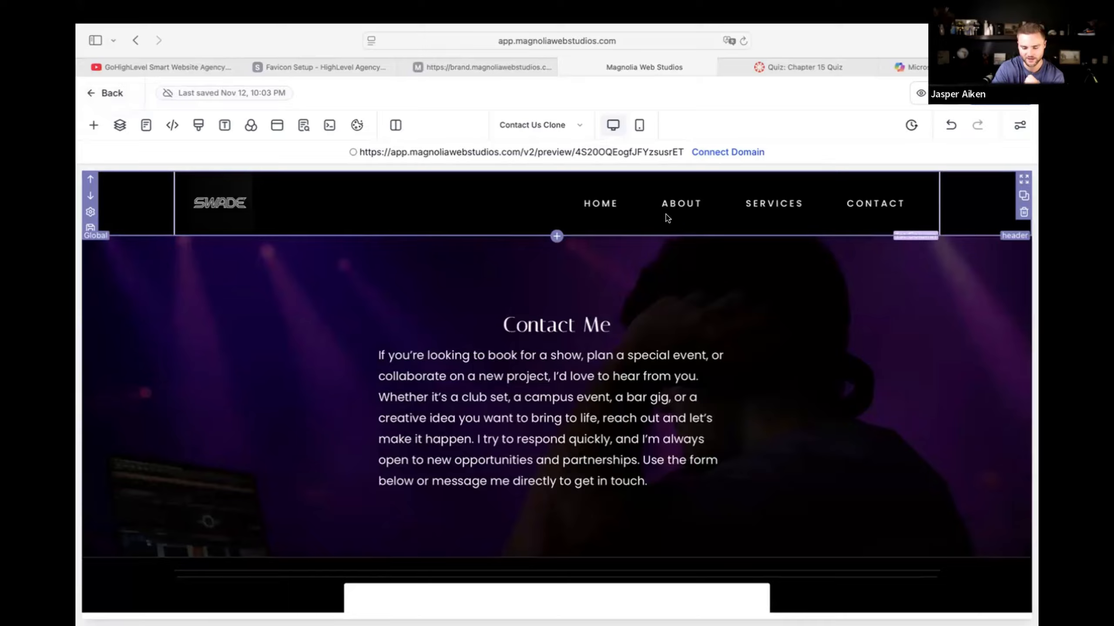
# Step: Add a menu item titled "test" to the navigation menu in the Contact Us Clone page's header
pyautogui.click(593, 203)
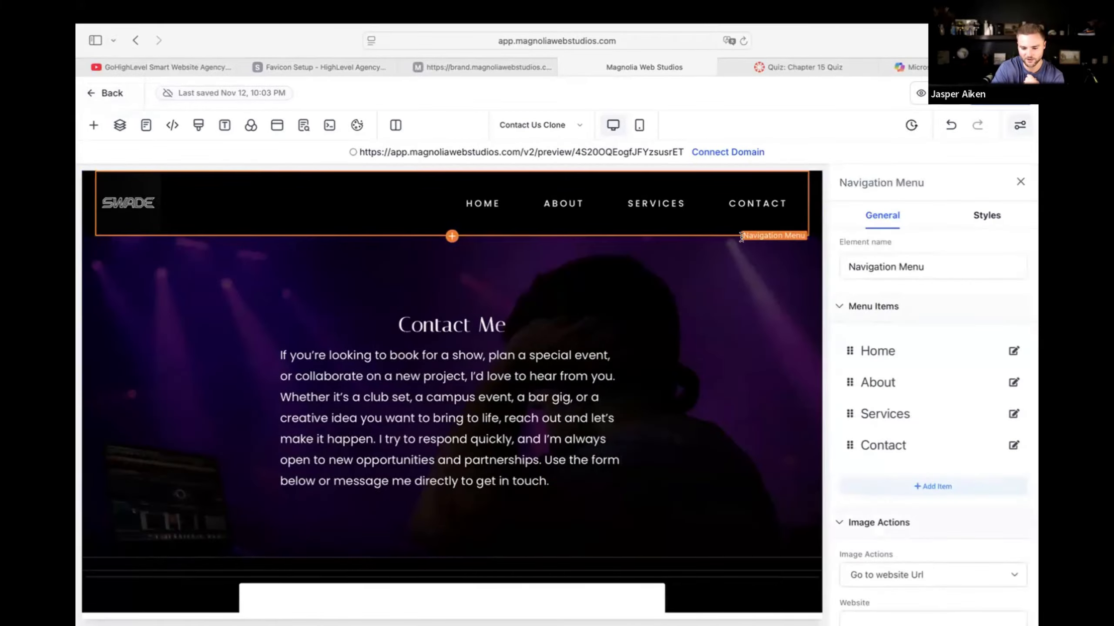
pyautogui.click(929, 264)
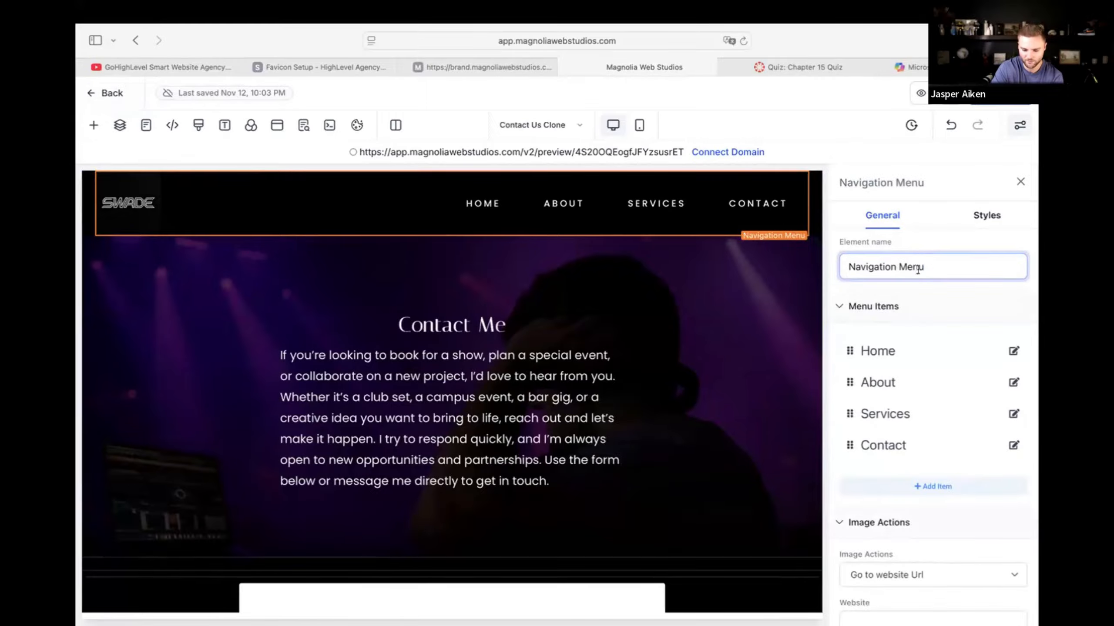
pyautogui.scroll(-1, 915, 434)
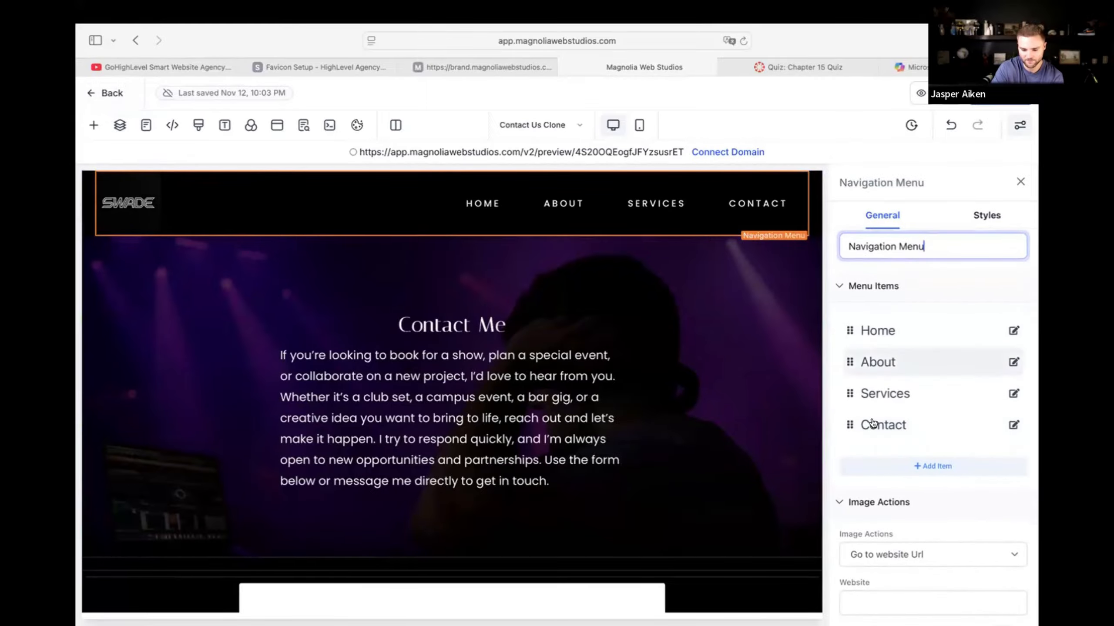
pyautogui.click(895, 467)
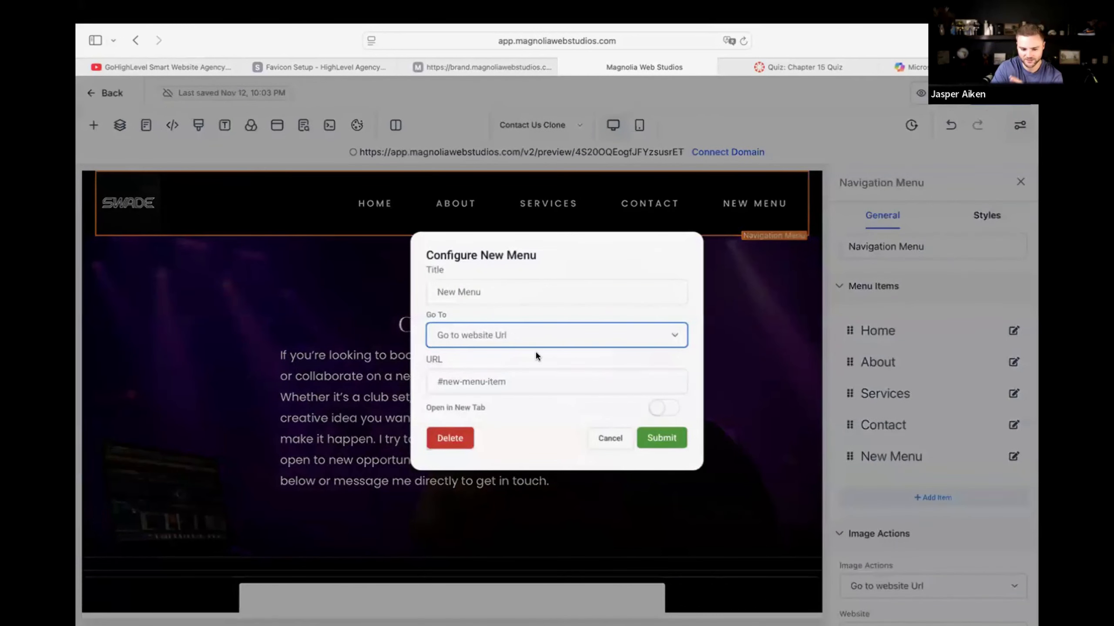
pyautogui.click(511, 298)
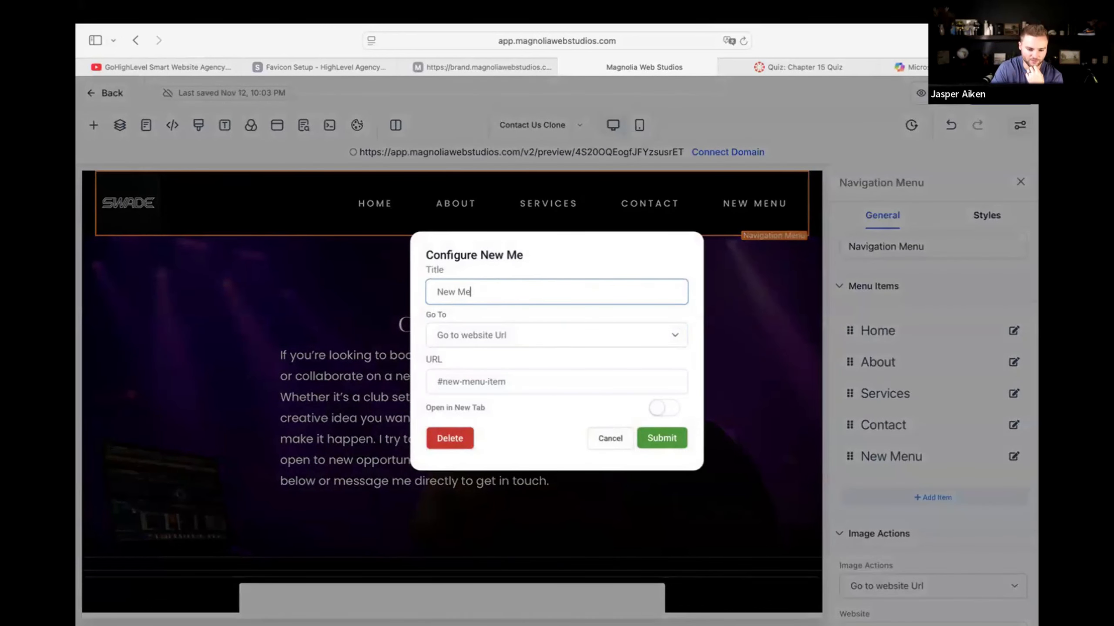
pyautogui.press('BackSpace')
pyautogui.press('BackSpace')
pyautogui.press('BackSpace')
pyautogui.press('BackSpace')
pyautogui.press('BackSpace')
pyautogui.press('BackSpace')
pyautogui.write('test')
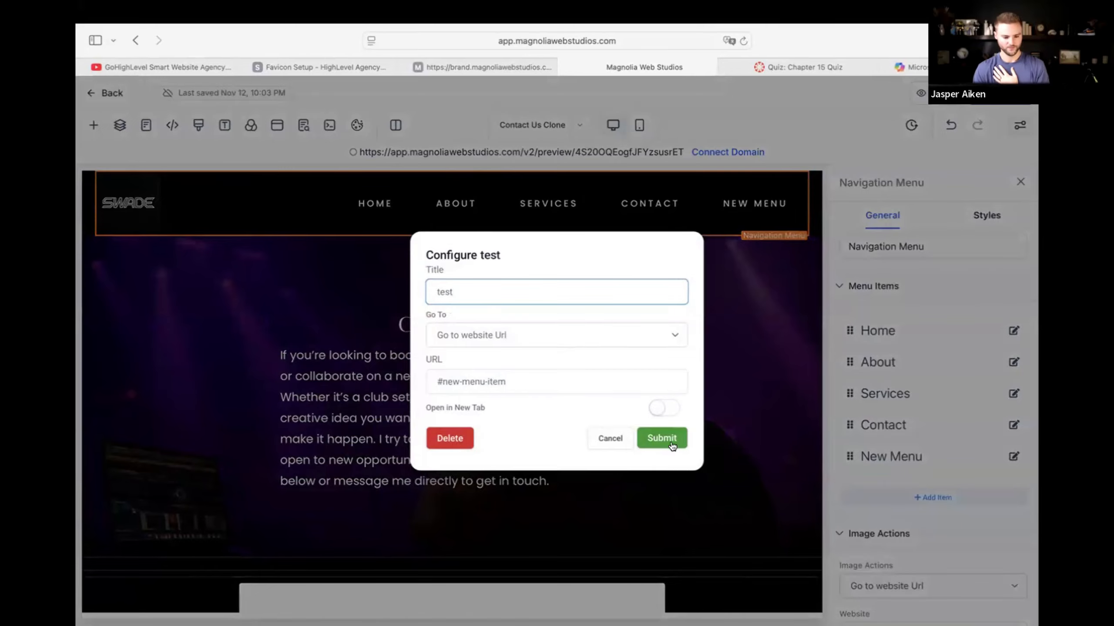
pyautogui.click(671, 442)
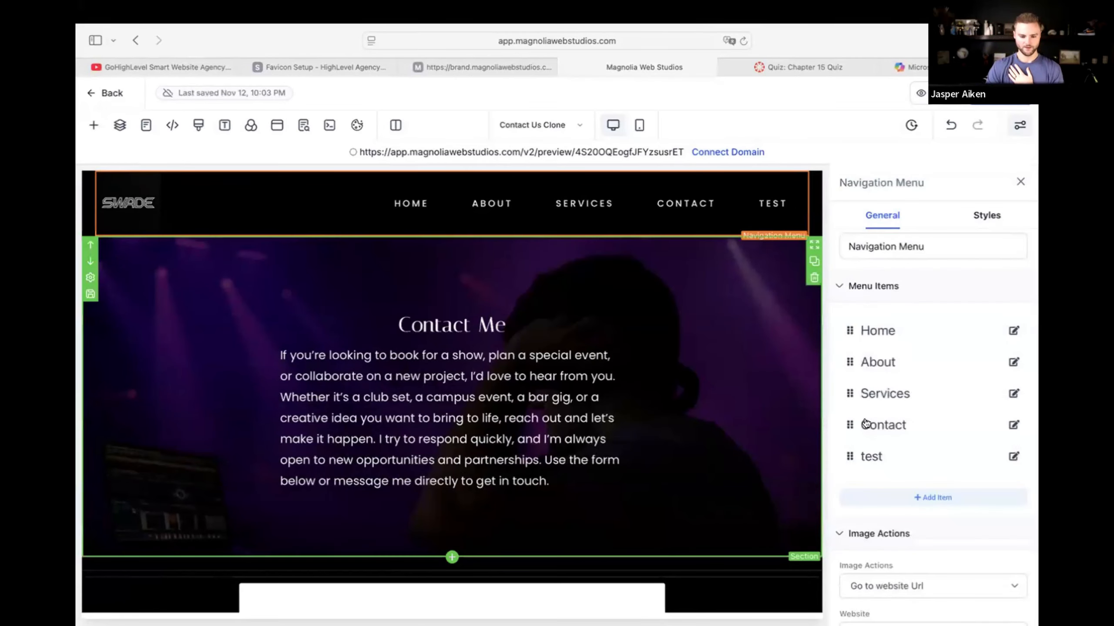
pyautogui.click(1021, 184)
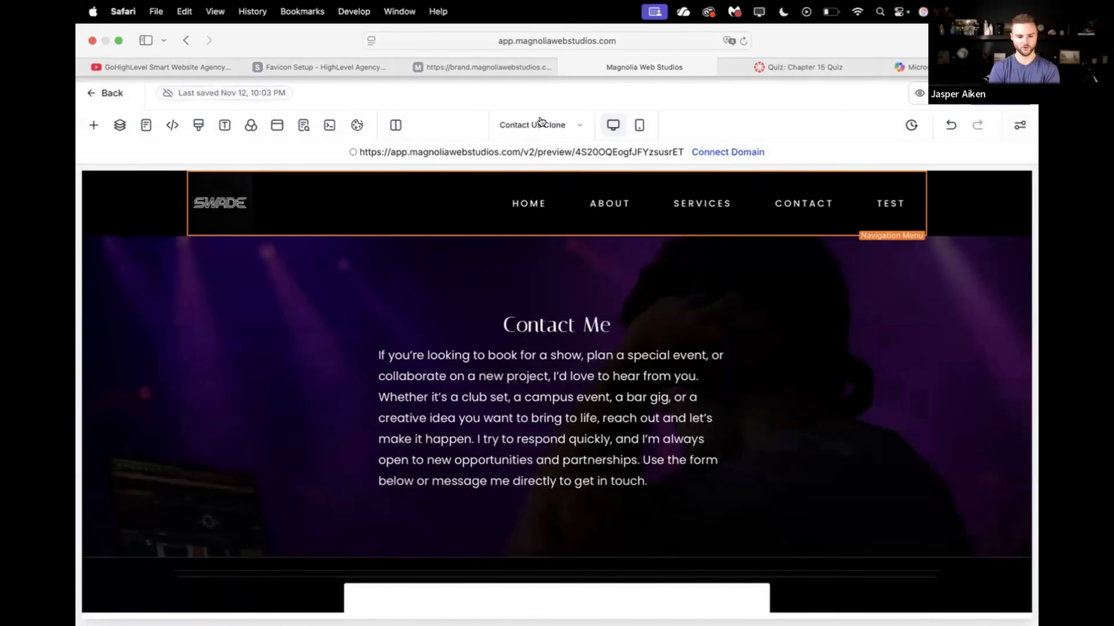
# Step: Save the Contact Us Clone page and return to the Home Clone page
pyautogui.click(146, 125)
pyautogui.click(121, 238)
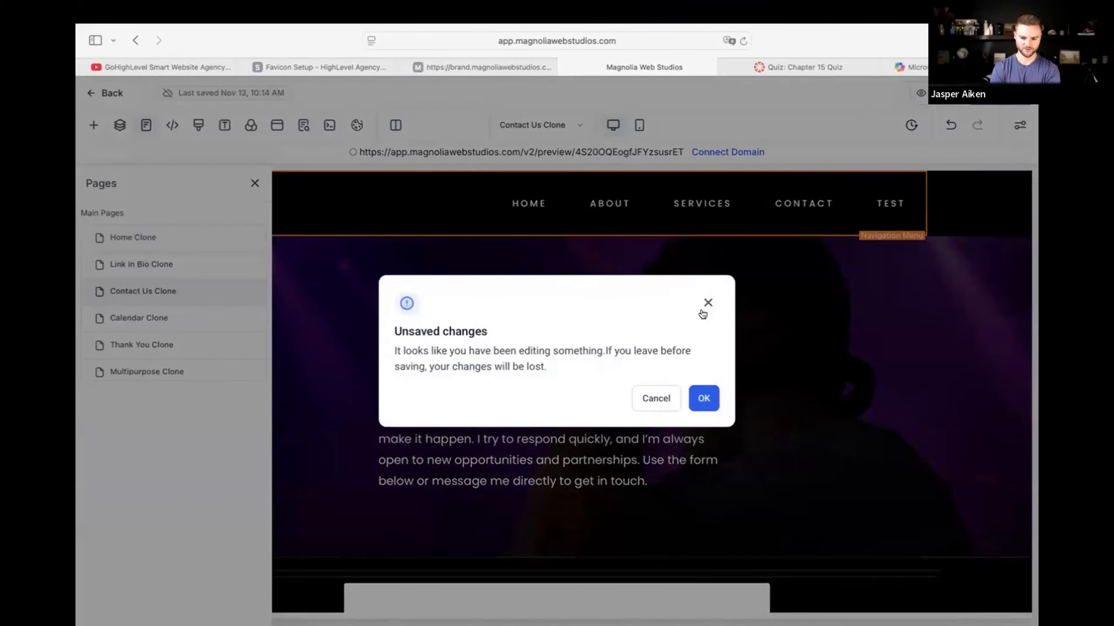
pyautogui.click(707, 304)
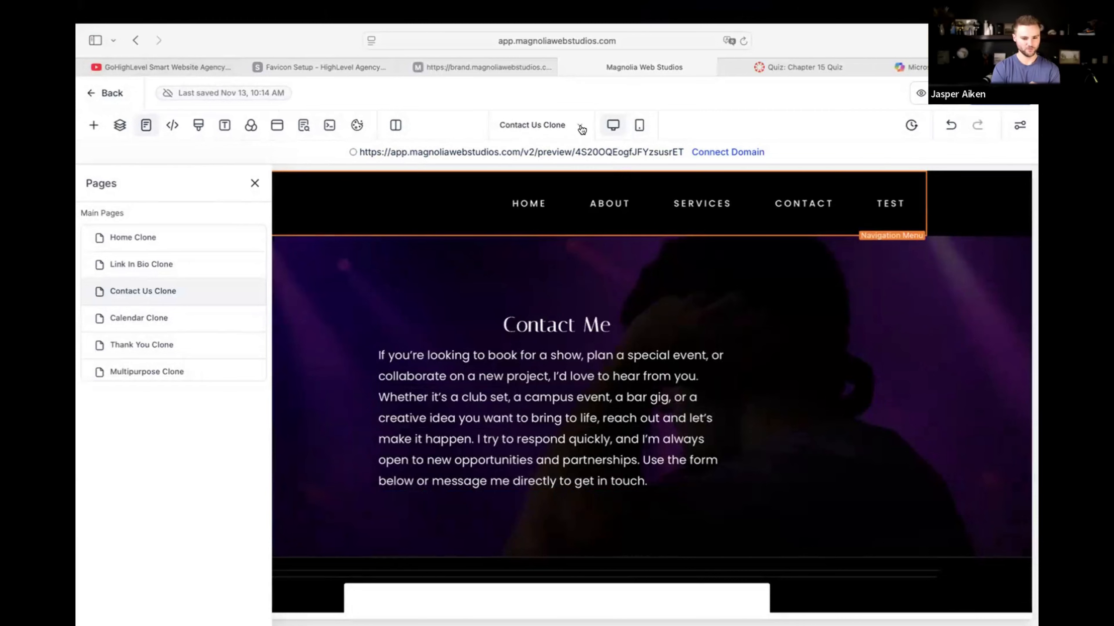
pyautogui.scroll(-3, 554, 417)
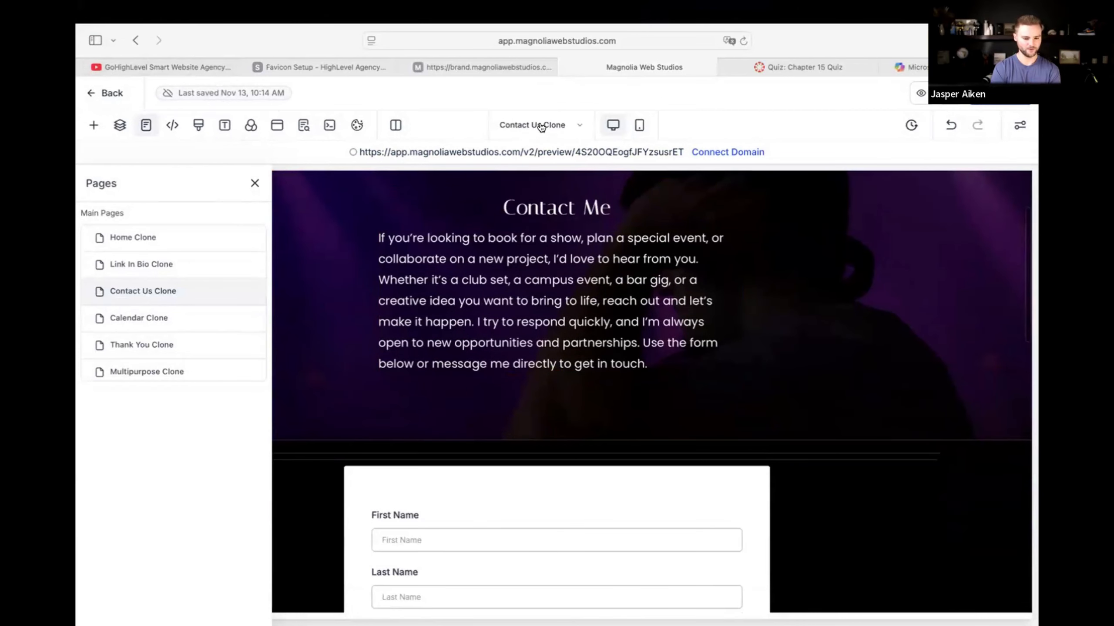
pyautogui.scroll(3, 345, 197)
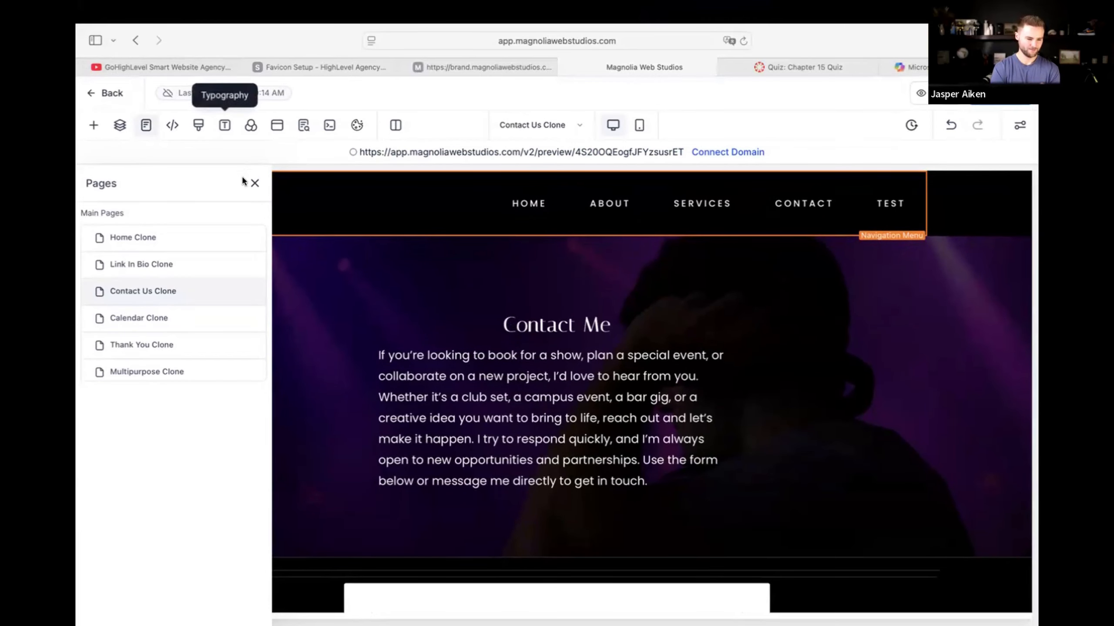
pyautogui.click(255, 184)
pyautogui.click(562, 125)
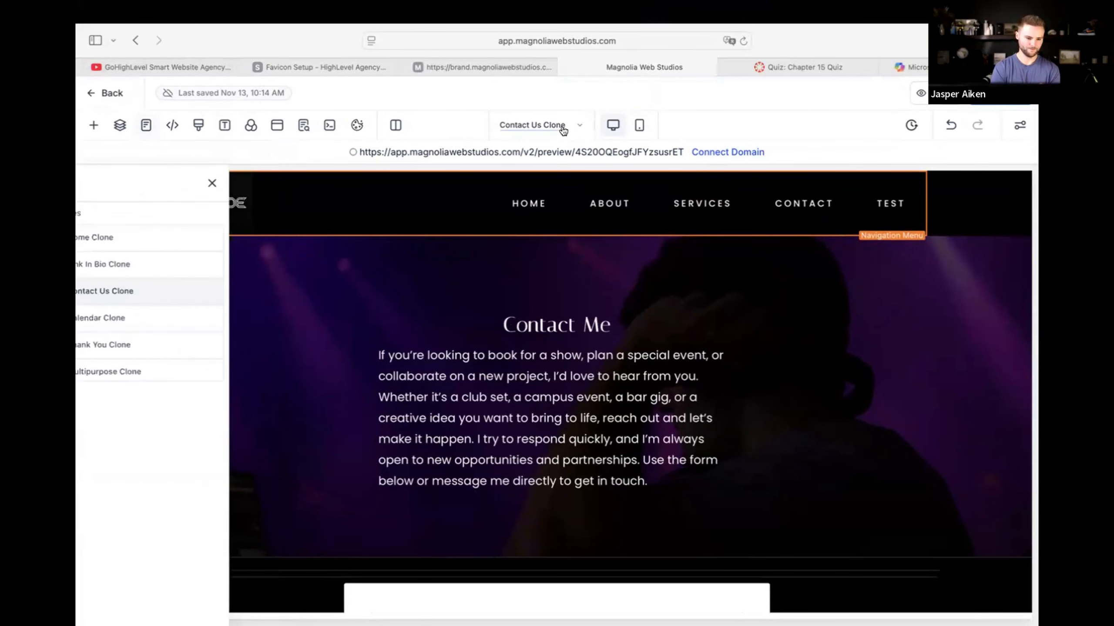
pyautogui.click(166, 233)
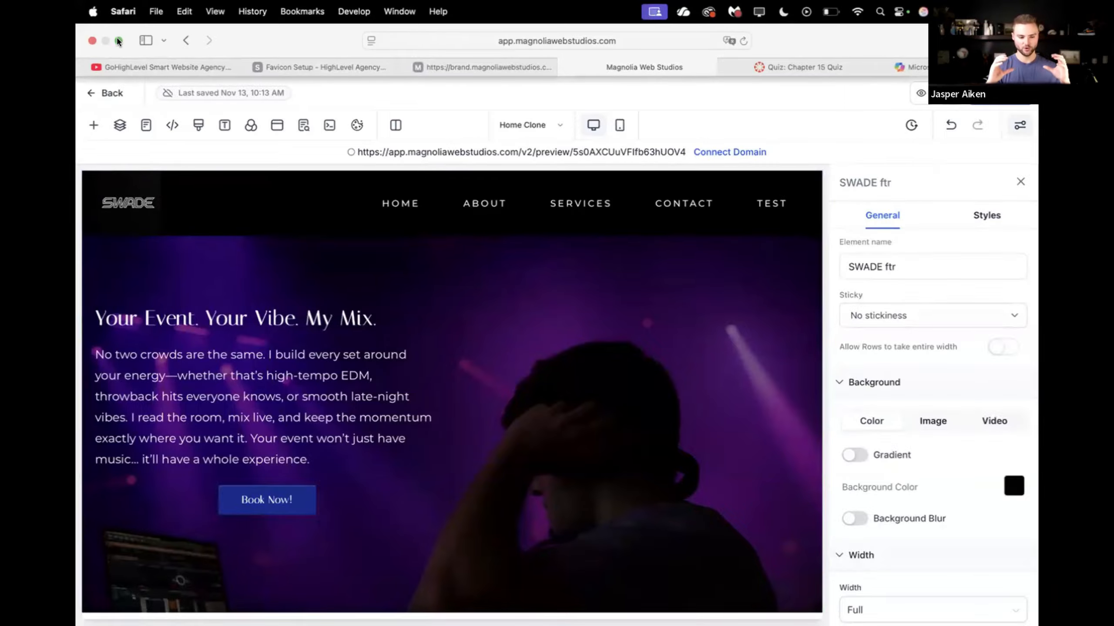
pyautogui.click(118, 40)
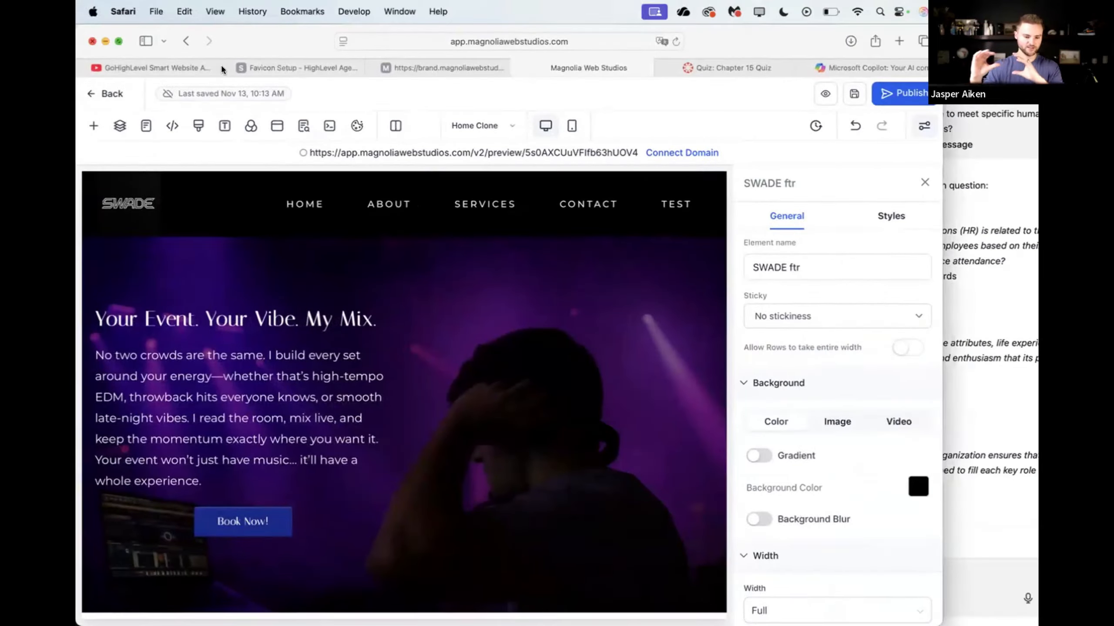
pyautogui.click(117, 40)
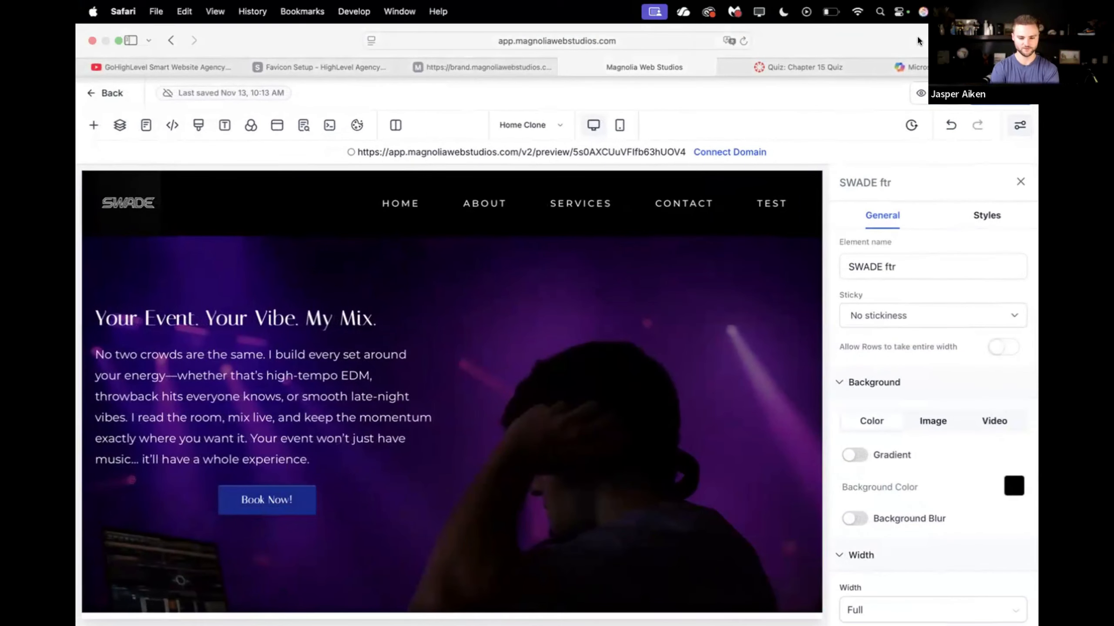